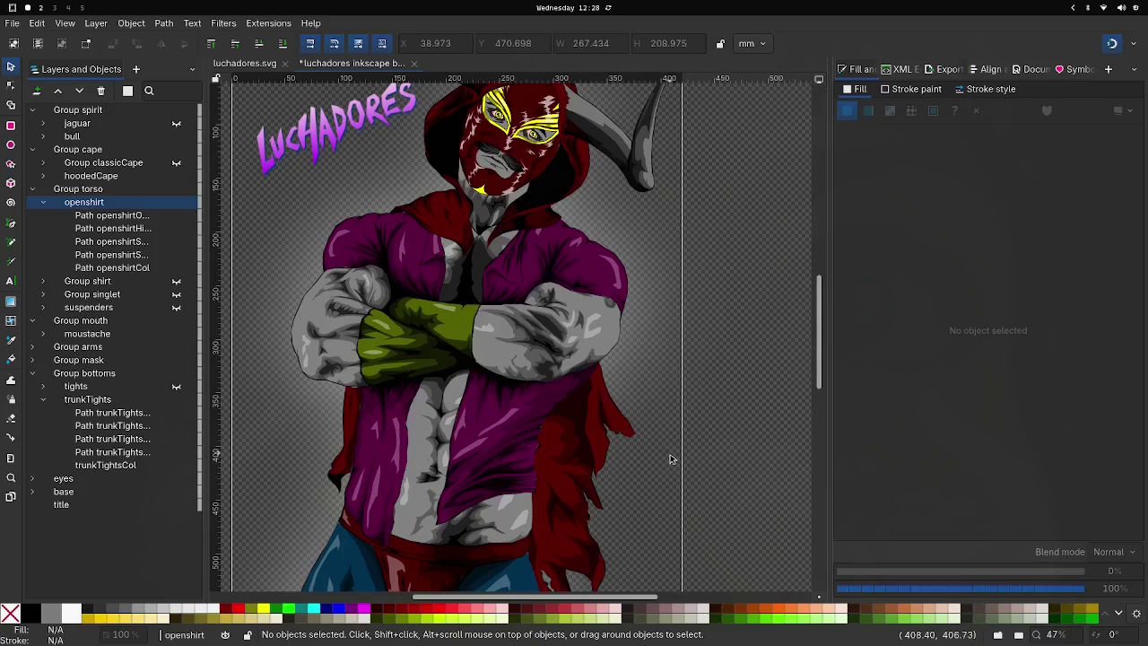
scroll(668, 466, "up", 4)
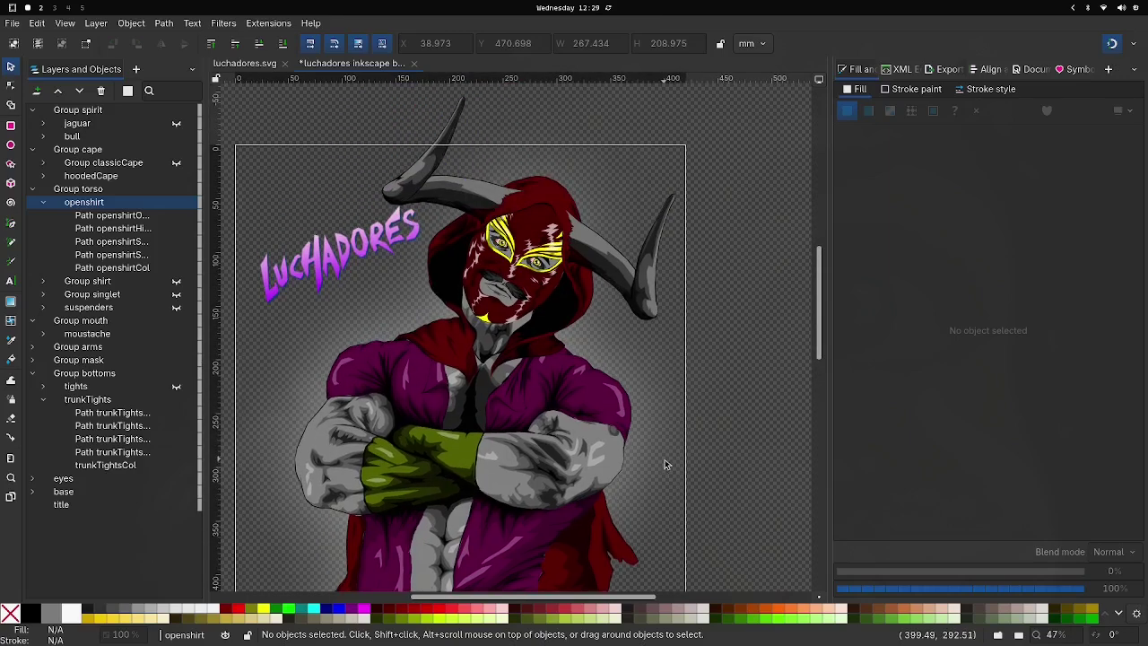
scroll(666, 465, "down", 4)
scroll(659, 249, "up", 2)
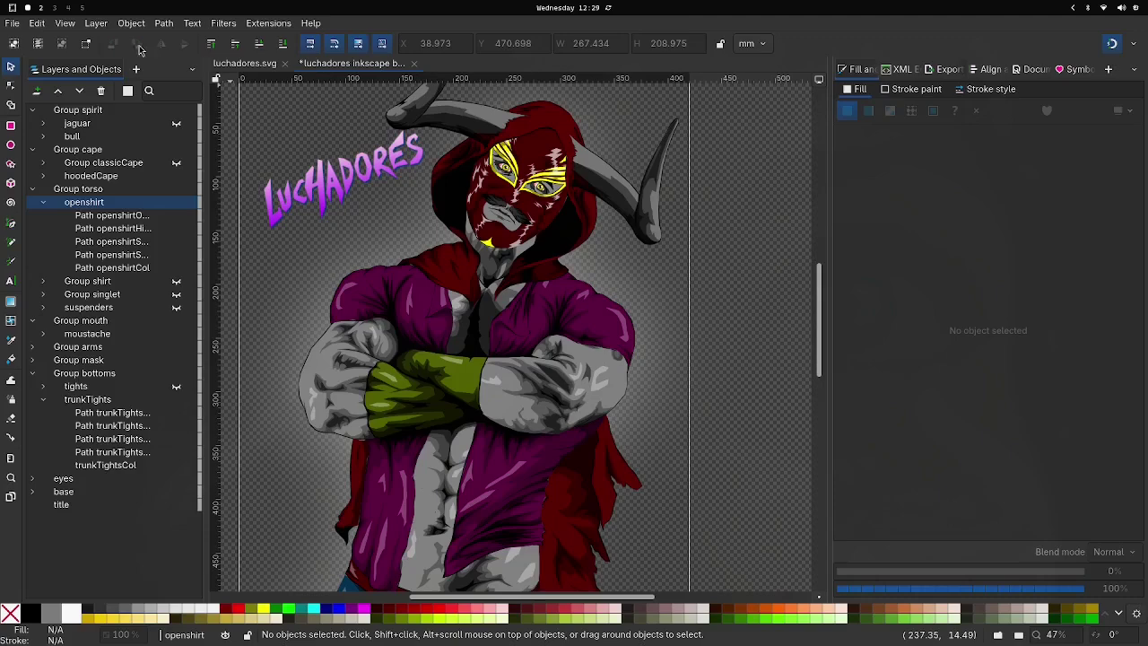
Step: Open the application preferences
left_click(37, 23)
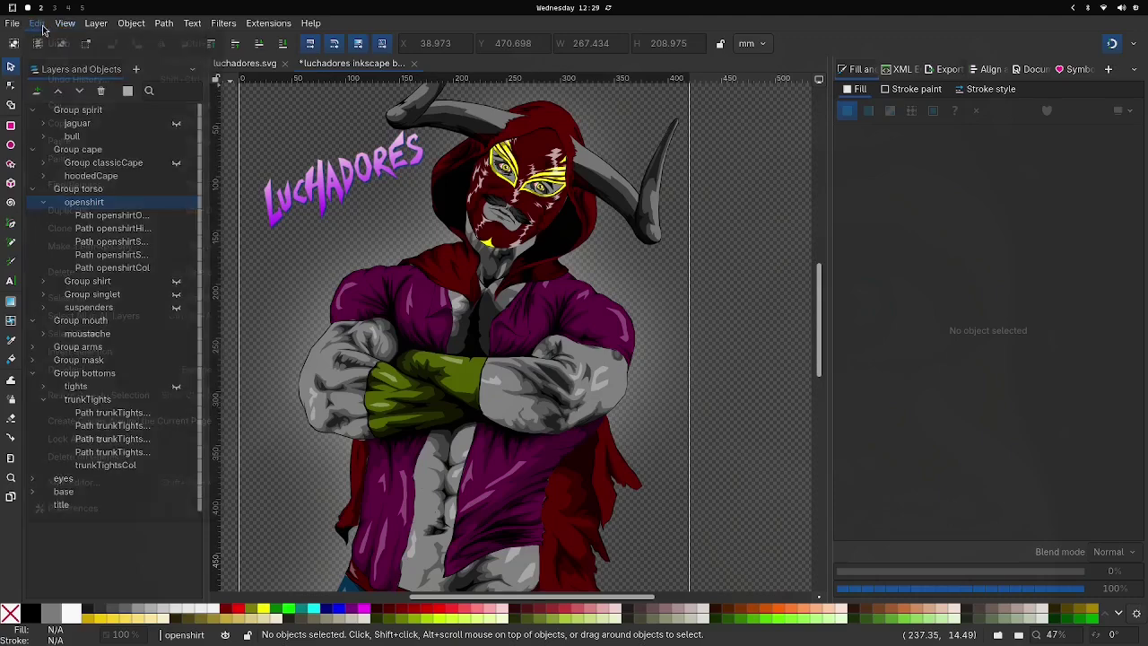
mouse_move(106, 340)
left_click(93, 509)
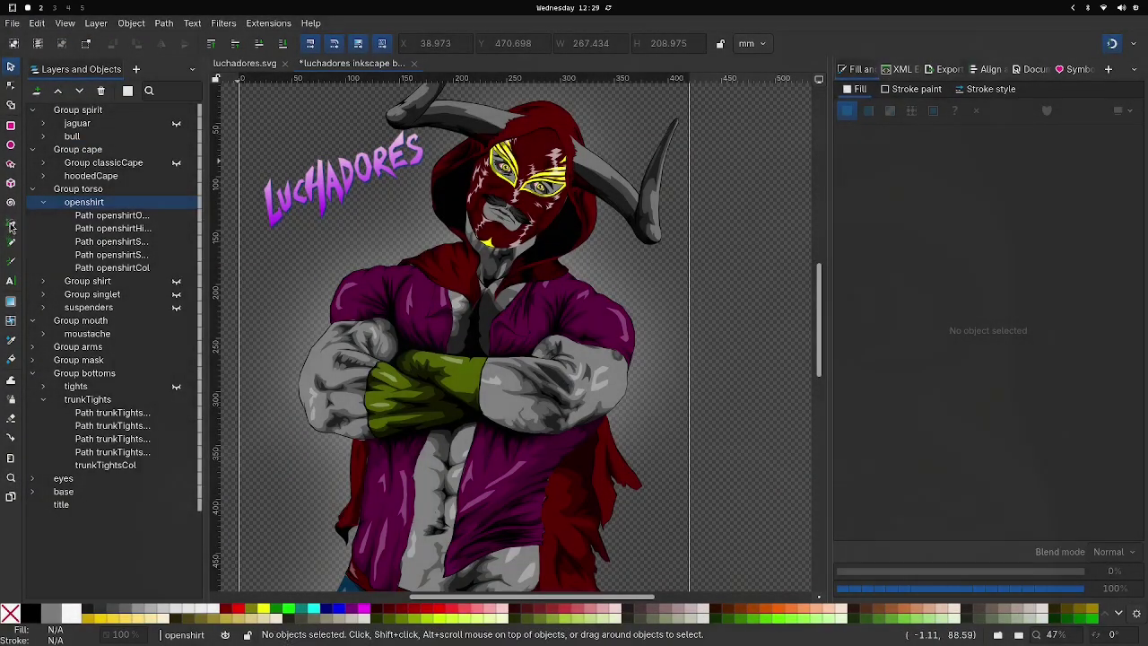
Step: Draw a closed, jagged zigzag test path with the Pen tool in the empty area beside the page
left_click(10, 224)
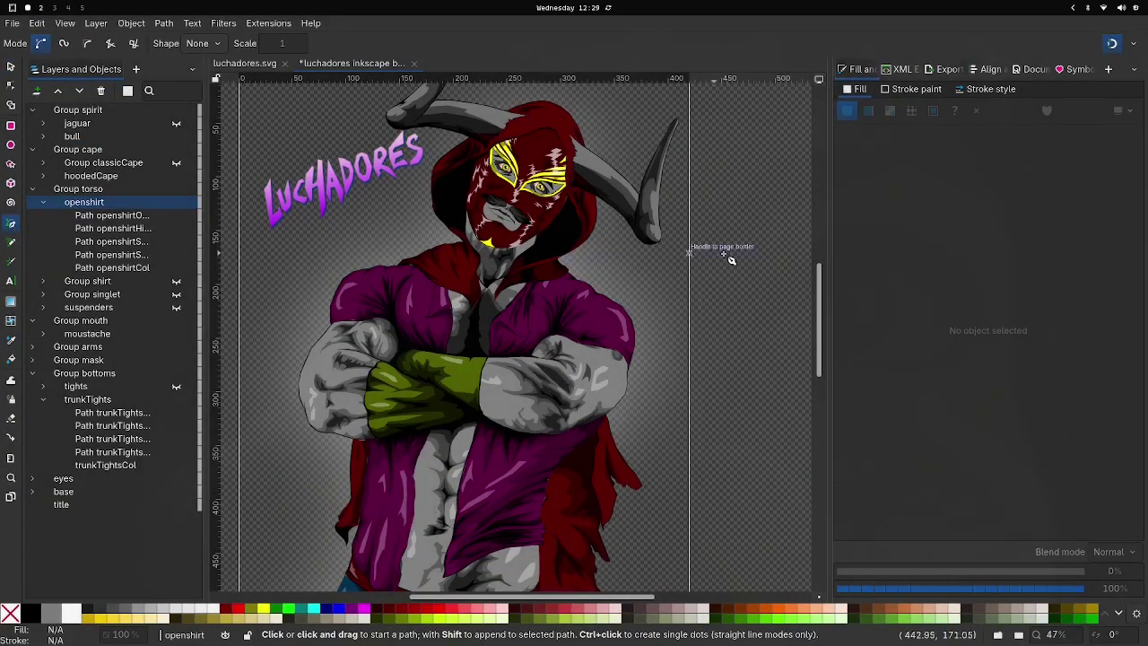
left_click(719, 187)
left_click(689, 310)
left_click(778, 188)
left_click_drag(714, 295, 731, 251)
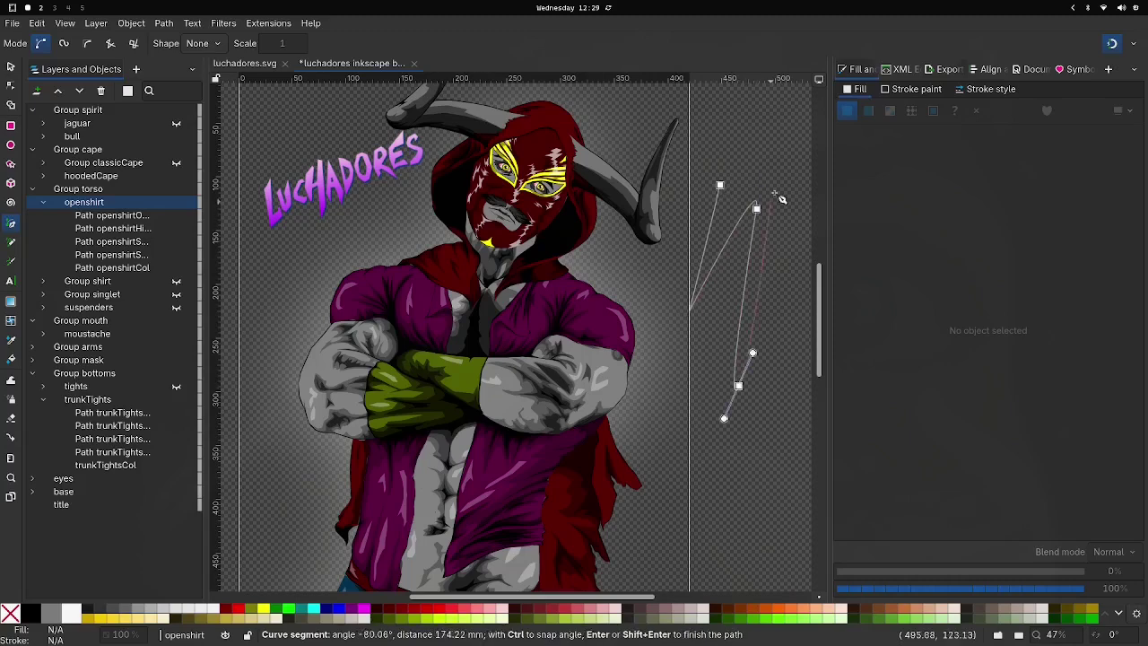
left_click(703, 365)
left_click_drag(690, 437, 708, 395)
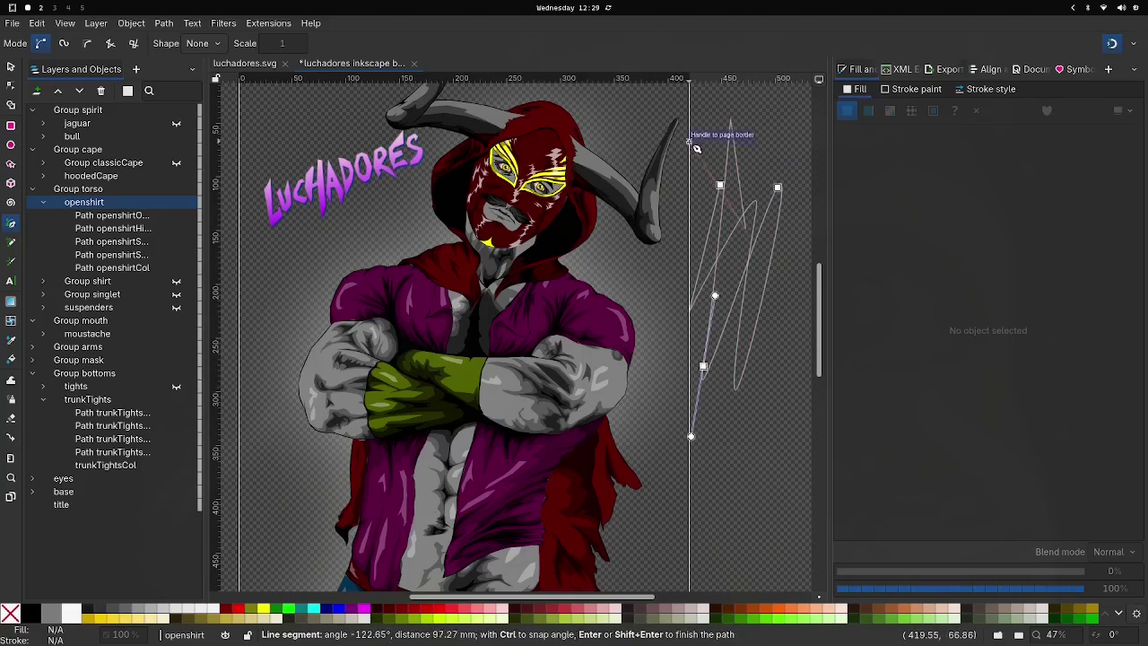
left_click(719, 186)
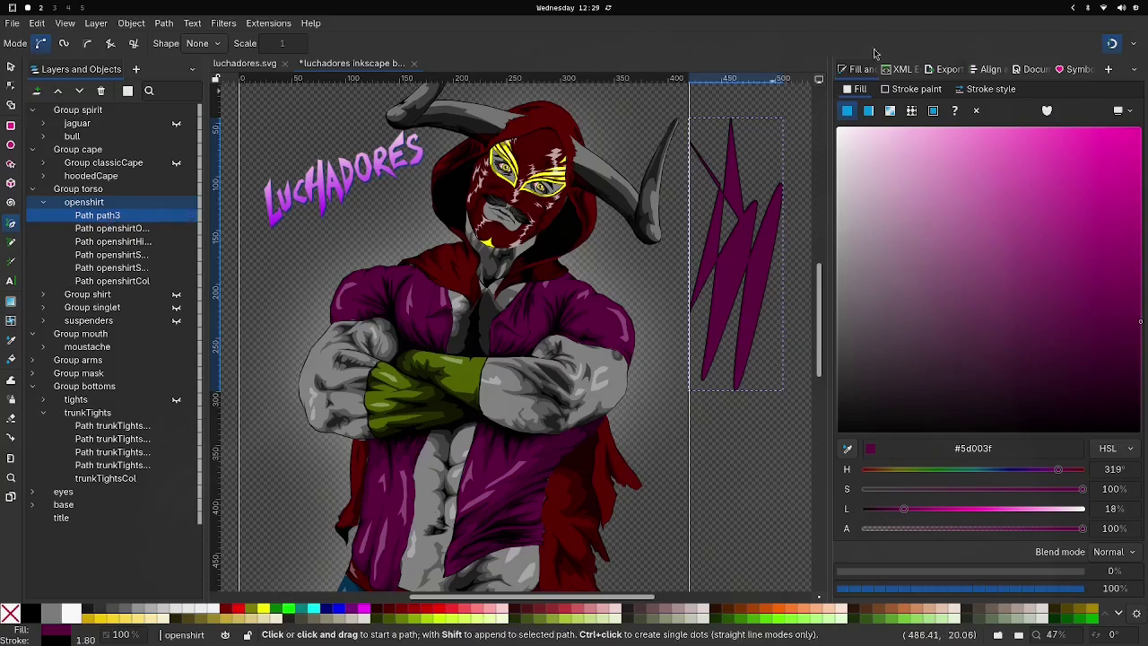
Step: Examine the coordinate data in the d attribute of the new zigzag path in the XML Editor
left_click(900, 69)
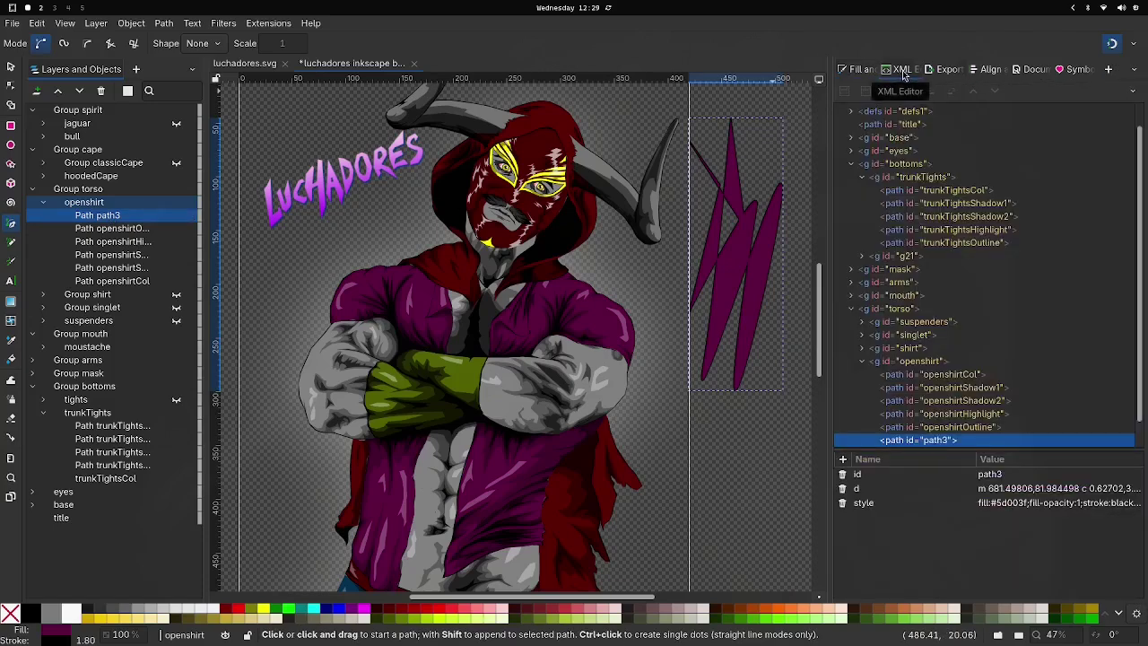
scroll(951, 269, "down", 1)
left_click(977, 490)
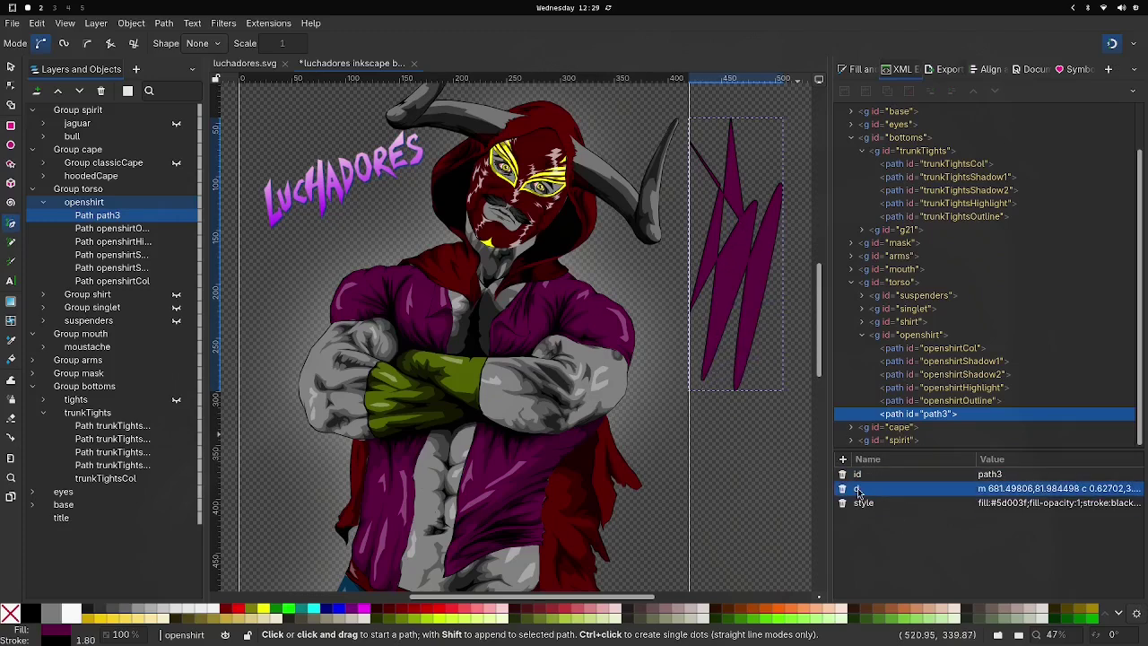
left_click(1004, 489)
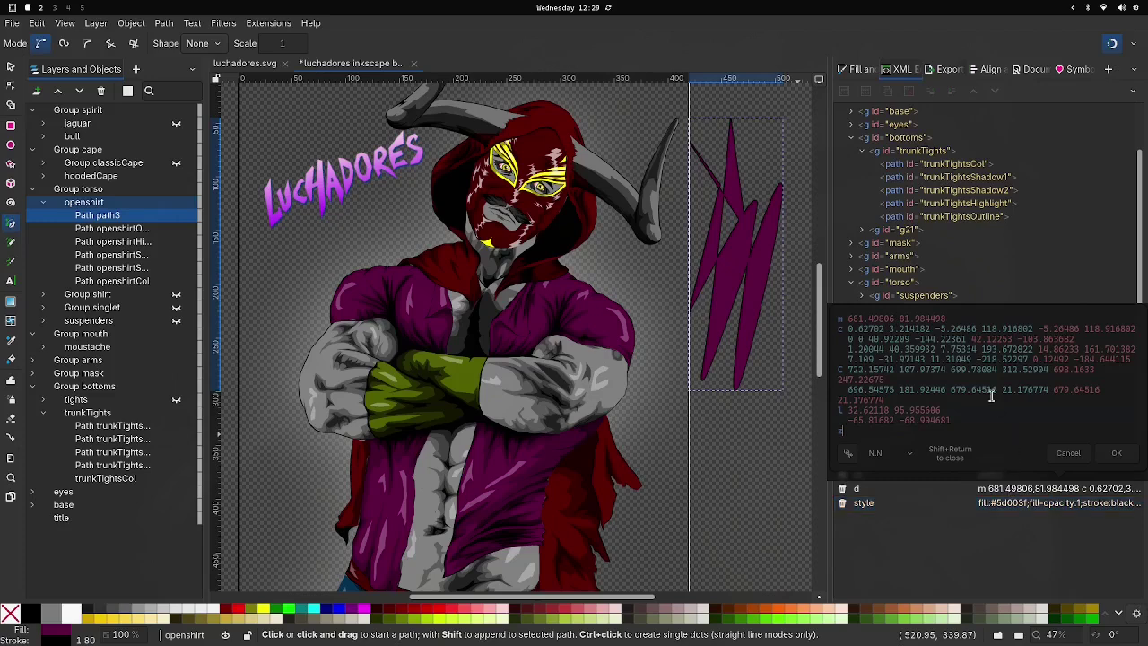
double_click(870, 328)
left_click(854, 409)
left_click_drag(854, 409, 876, 409)
left_click(888, 409)
left_click_drag(885, 328, 868, 329)
Step: Inspect the nodes and the d attribute data of the shirt's base colour path openshirtCol
left_click(11, 84)
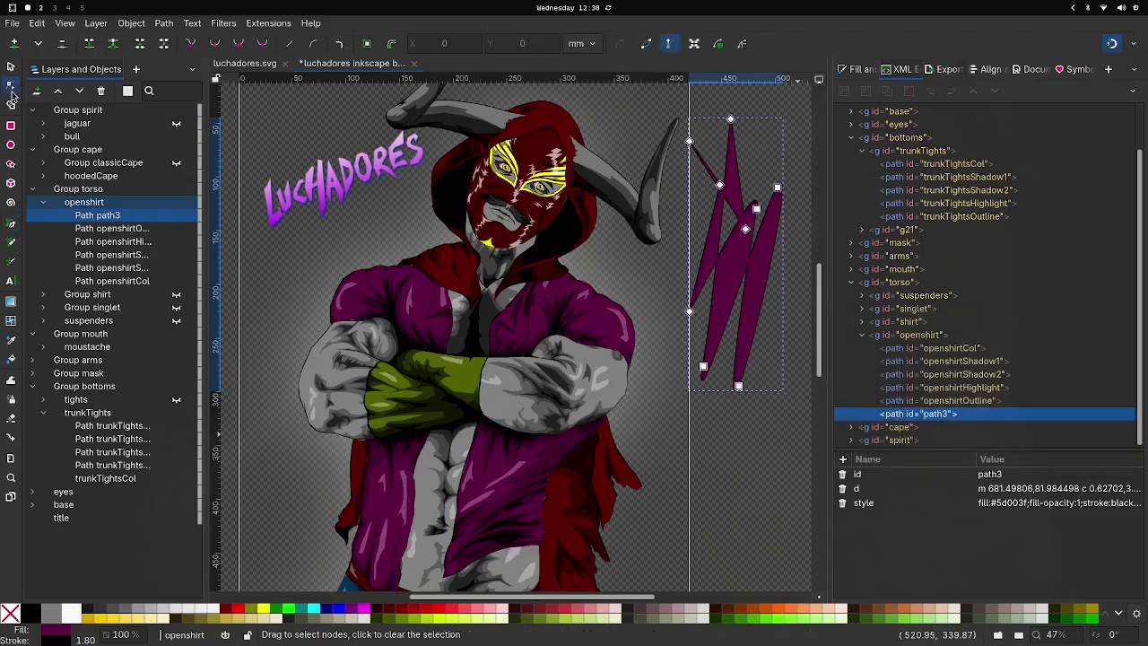
left_click(617, 351)
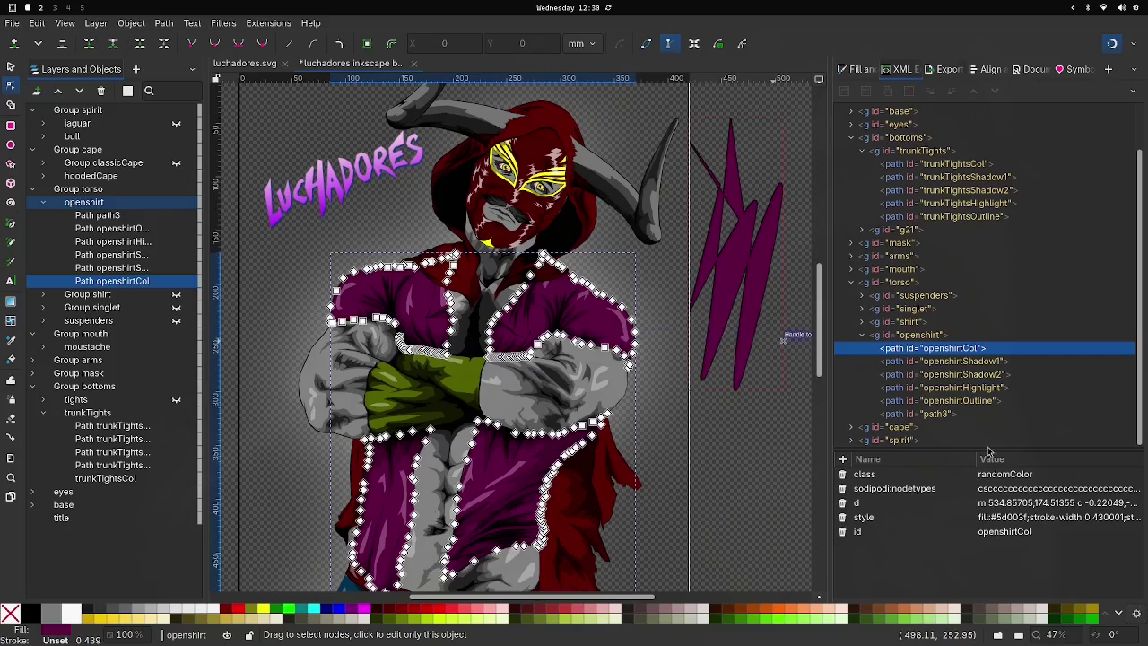
left_click(995, 502)
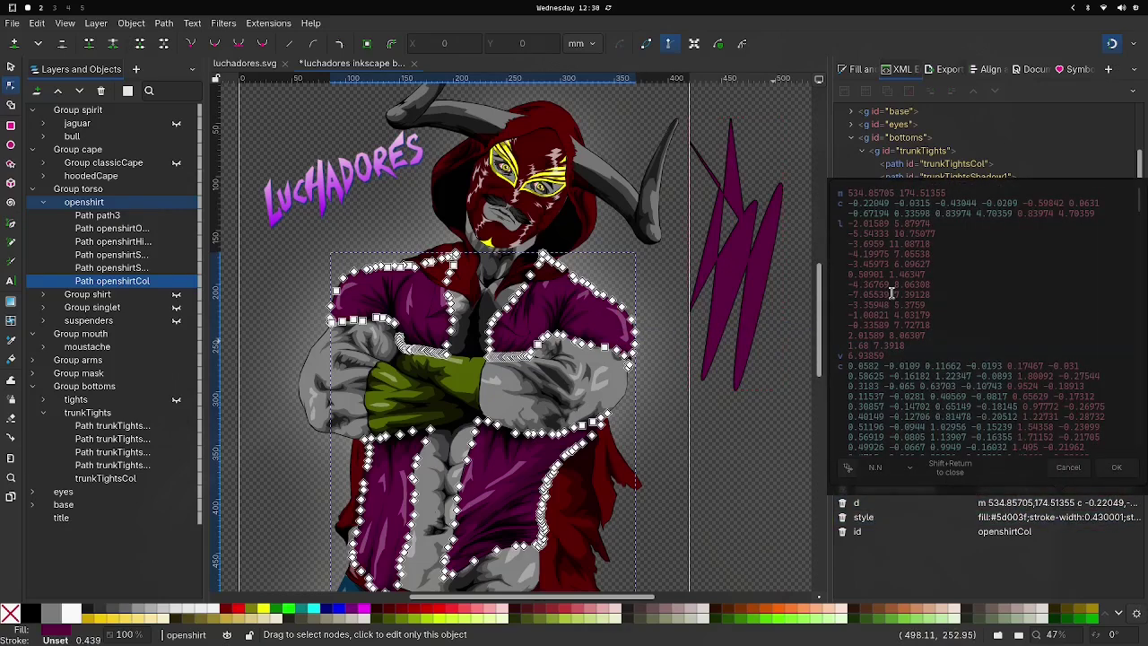
key("Escape")
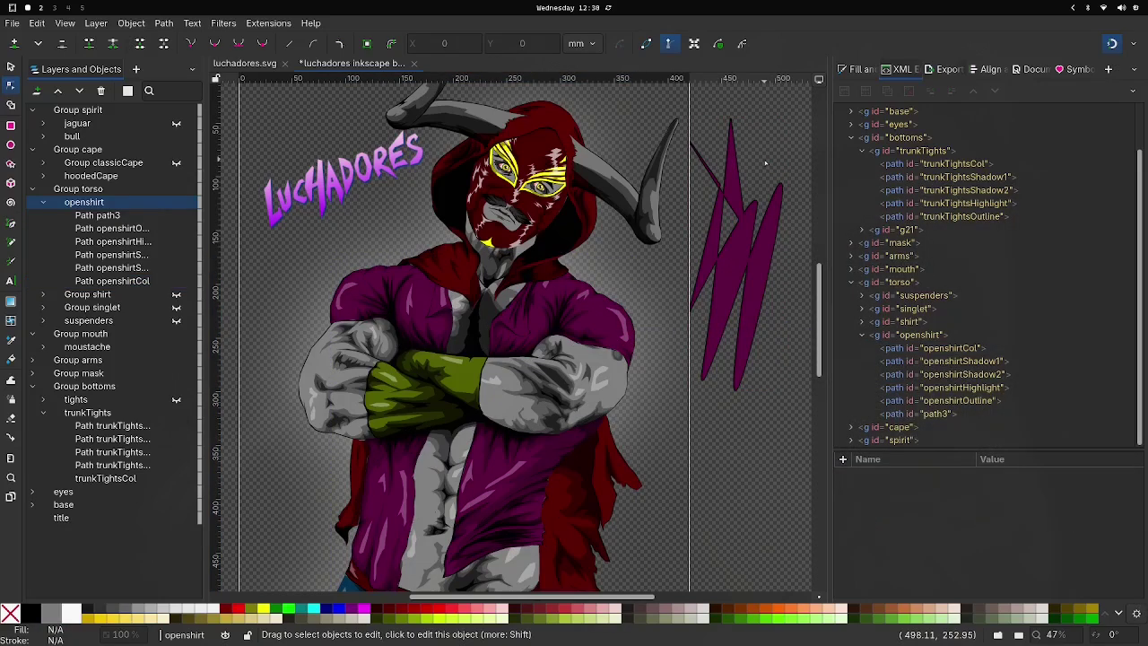
key("Escape")
Step: Set the number precision for the zigzag path's d attribute to N.NN and apply the path data
left_click(767, 292)
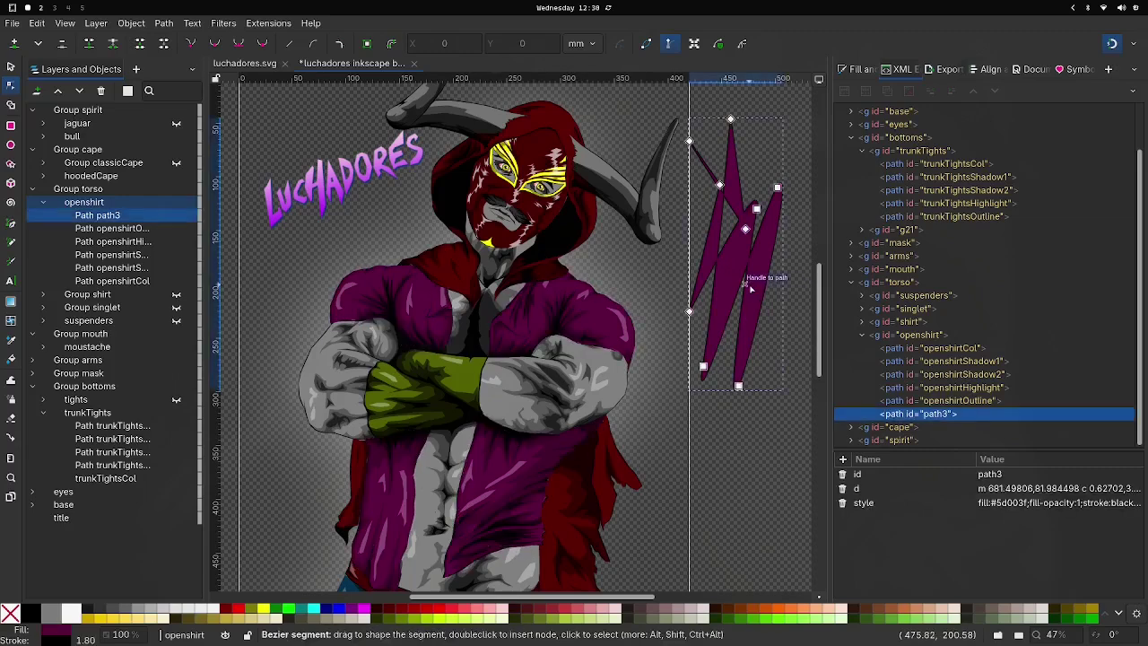
left_click(982, 491)
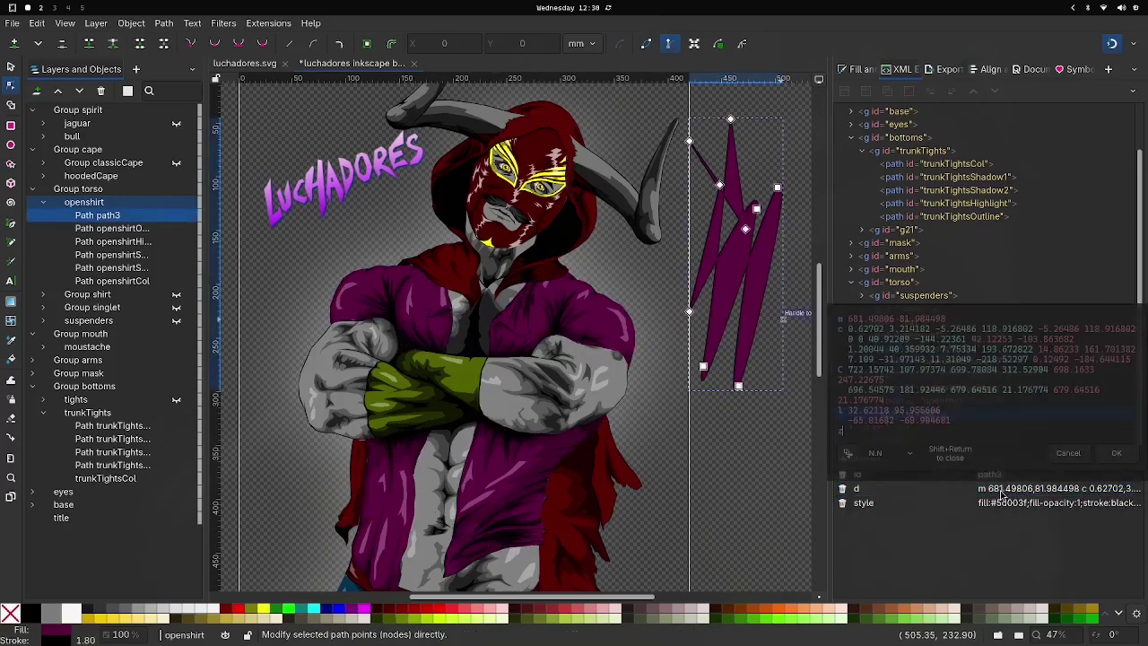
left_click(908, 456)
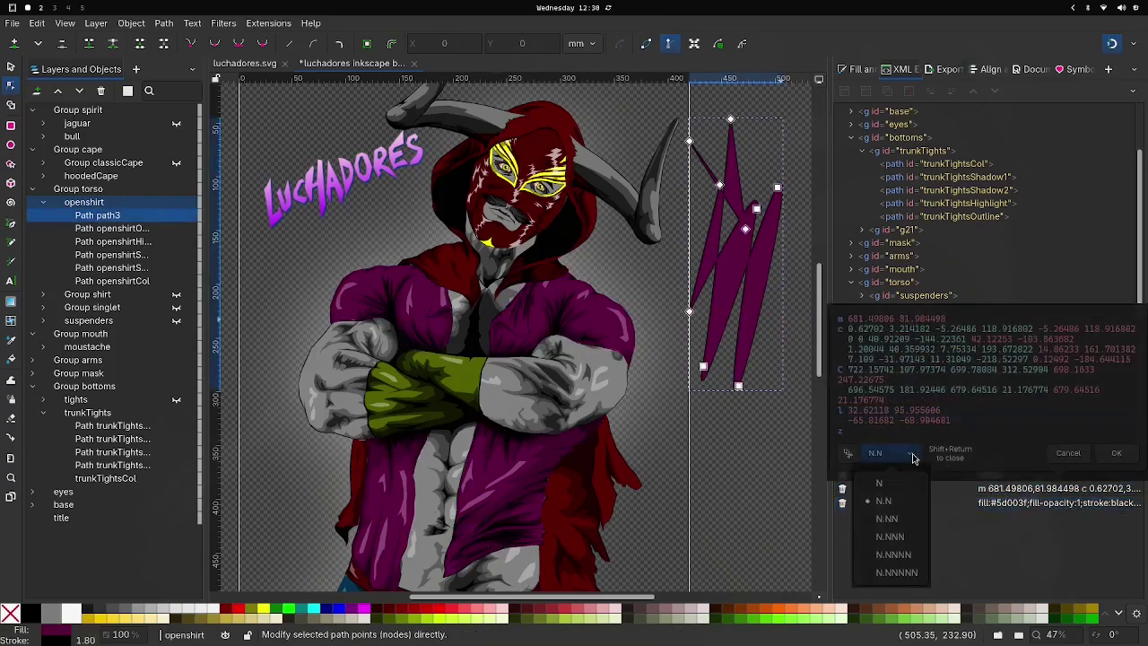
left_click(886, 518)
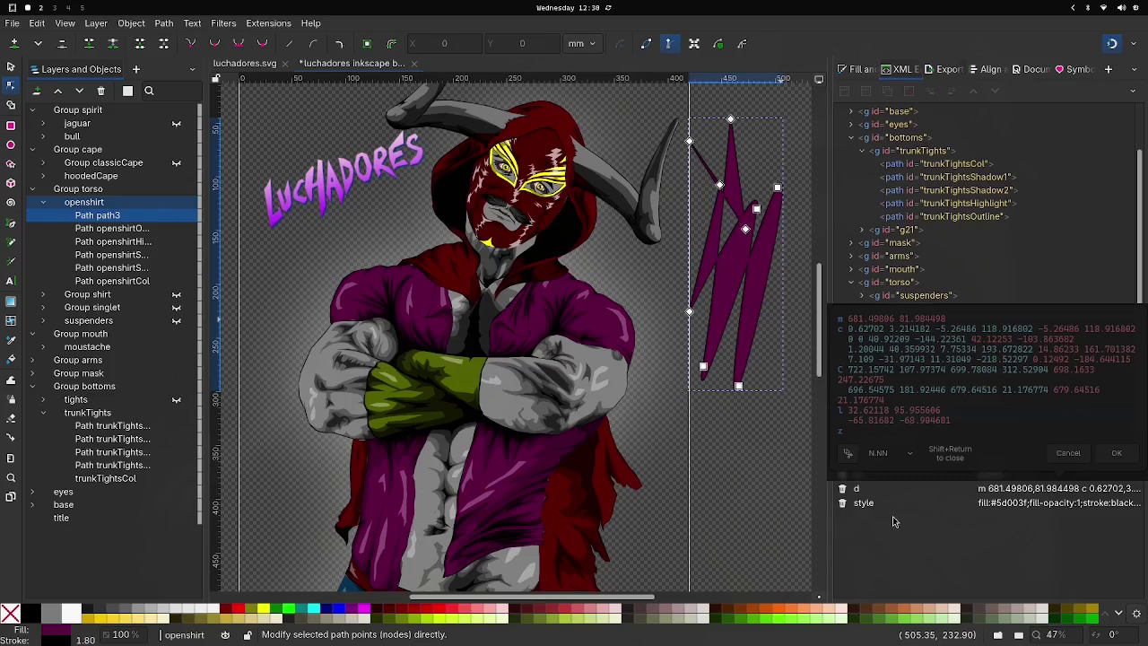
left_click(1116, 453)
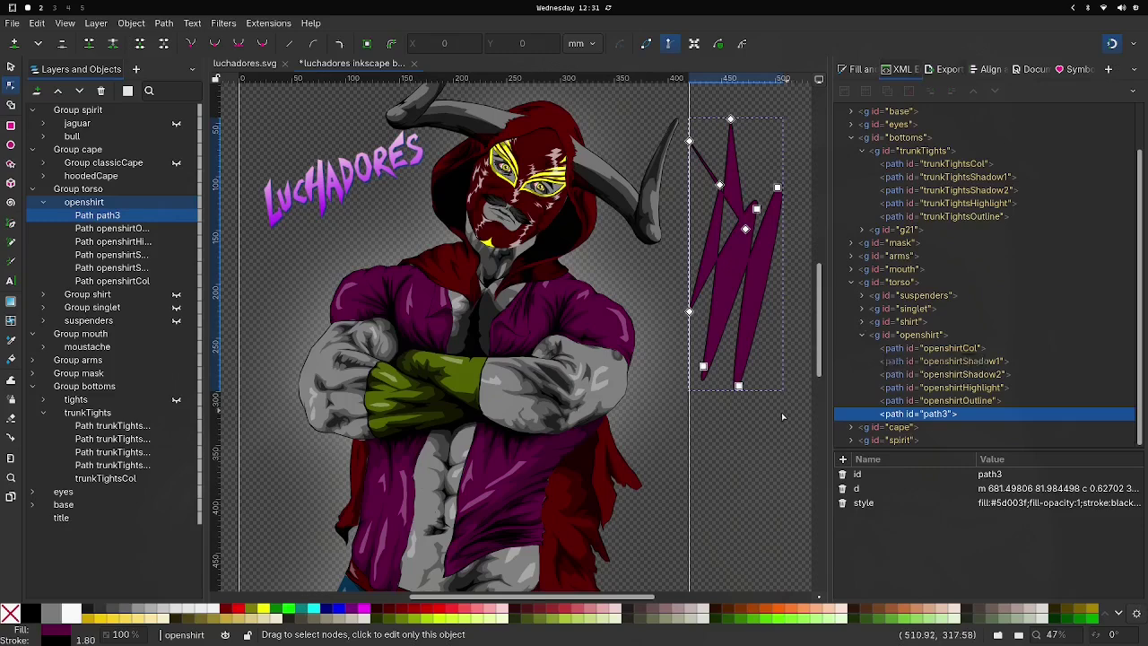
Step: Select all nodes of the zigzag test path beside the page and delete them
left_click(762, 387)
scroll(741, 444, "up", 1)
scroll(741, 444, "right", 1)
left_click(709, 333)
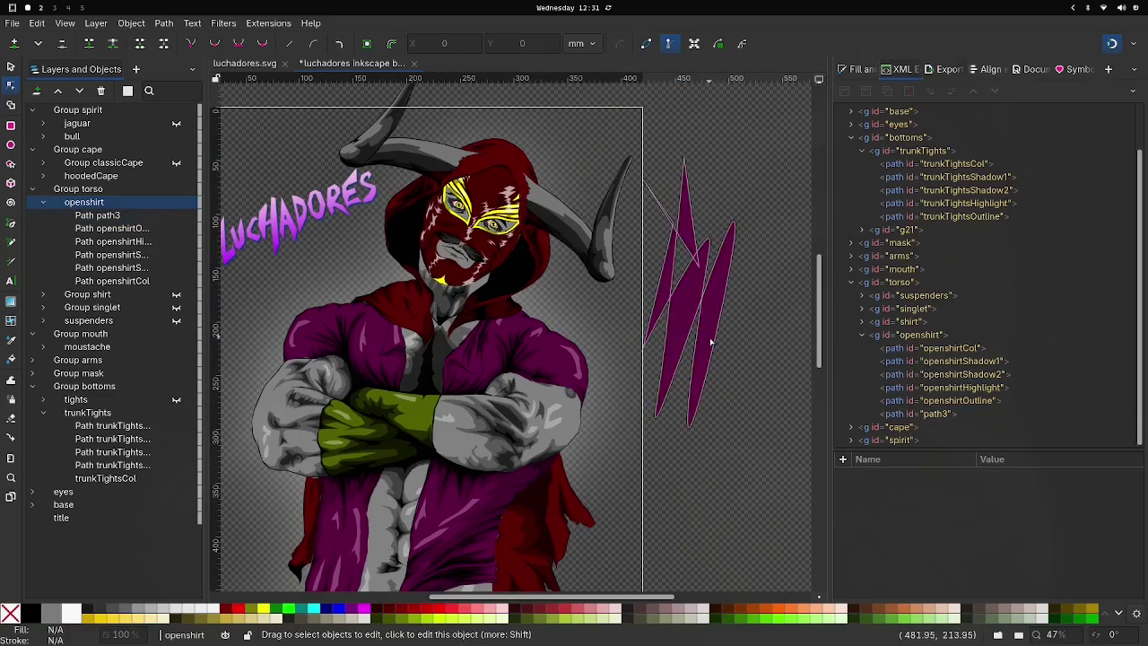
left_click_drag(777, 508, 617, 119)
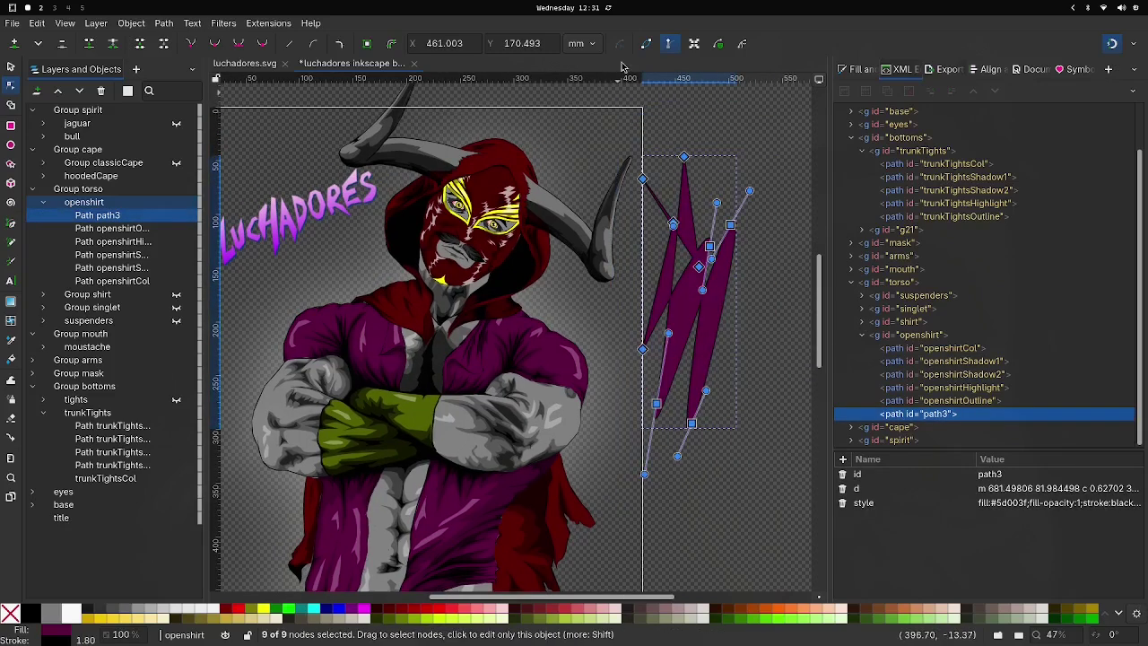
key("Delete")
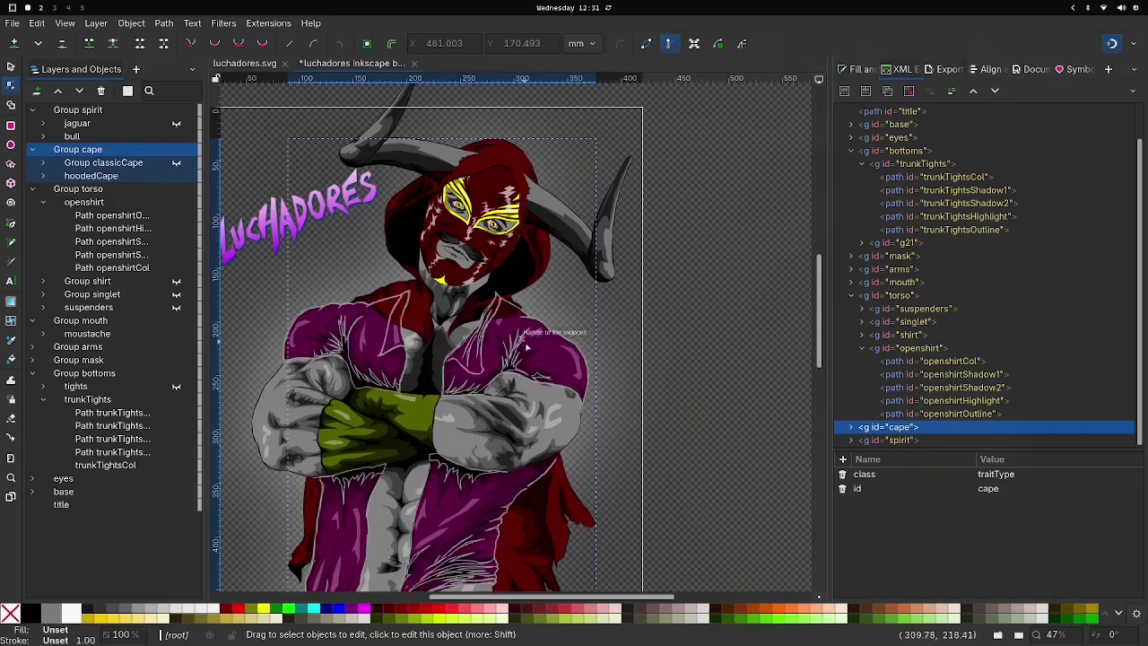
Step: Examine the wrestler illustration up close around the torso and as a whole figure
scroll(698, 315, "down", 2)
scroll(698, 314, "left", 1)
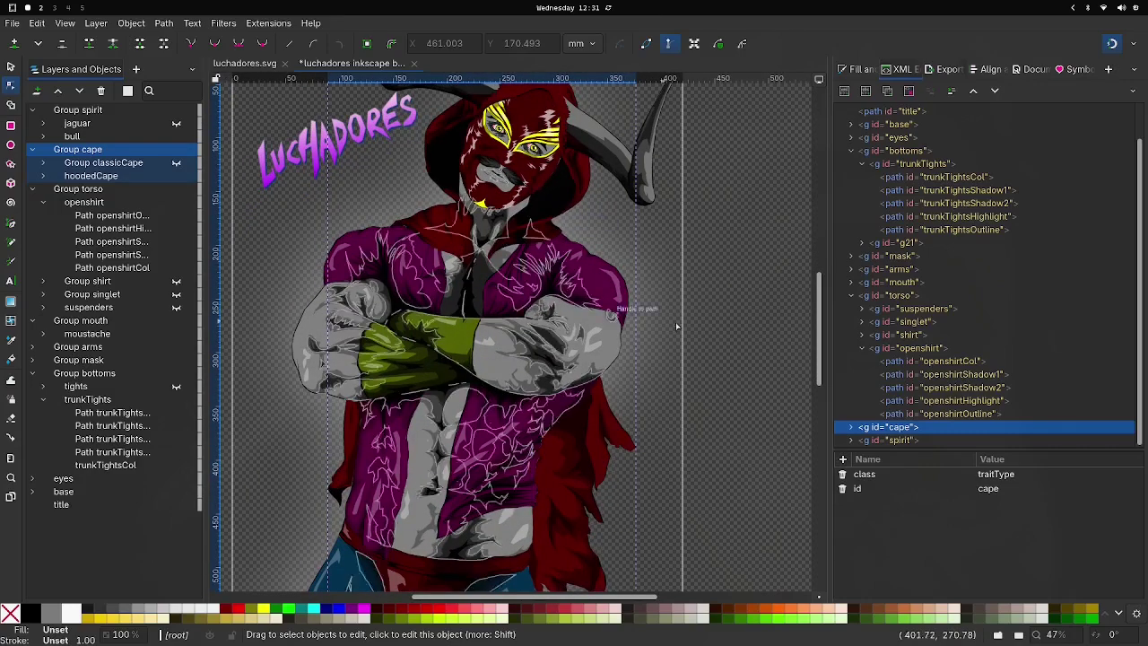
scroll(696, 267, "up", 1, "ctrl")
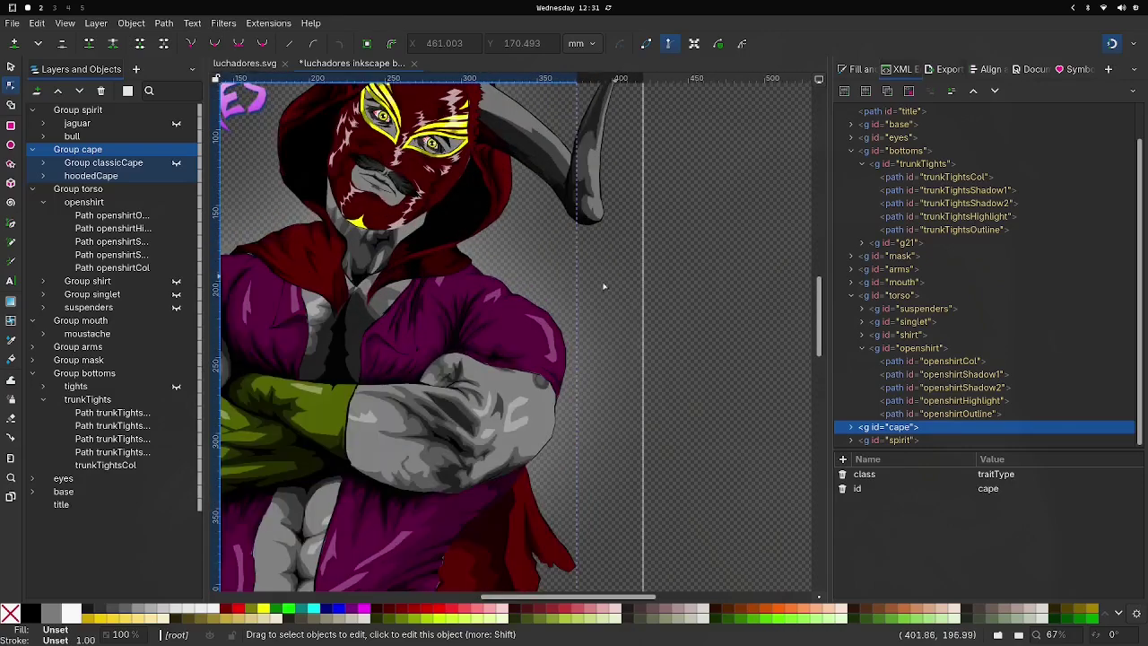
scroll(663, 285, "down", 4)
scroll(695, 284, "left", 2)
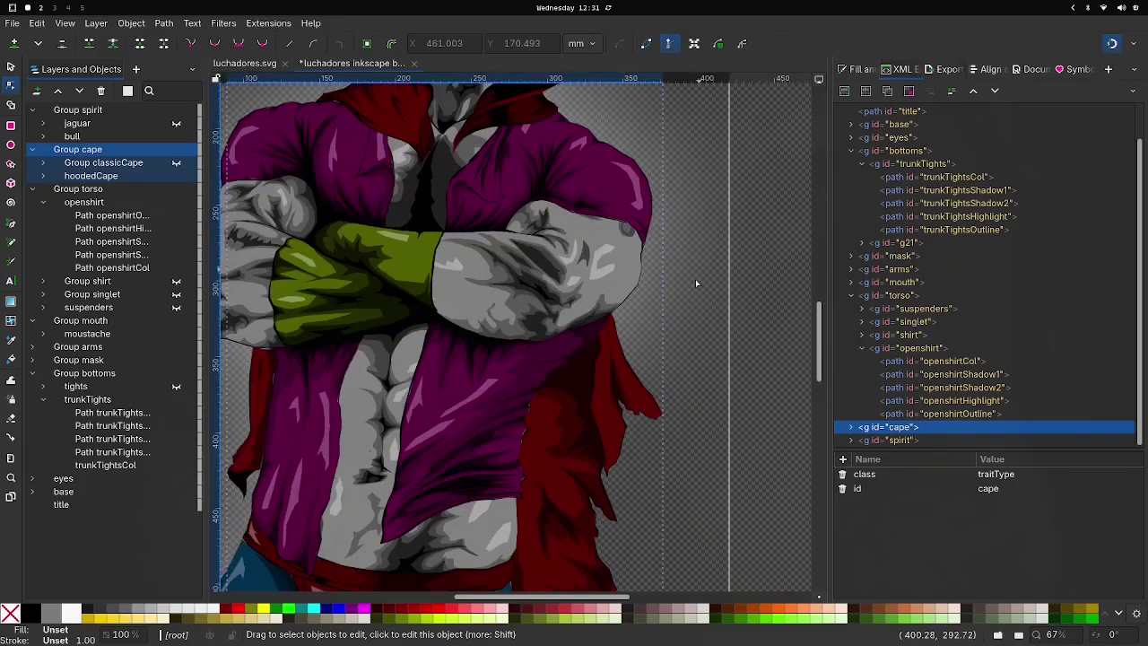
scroll(677, 298, "down", 2, "ctrl")
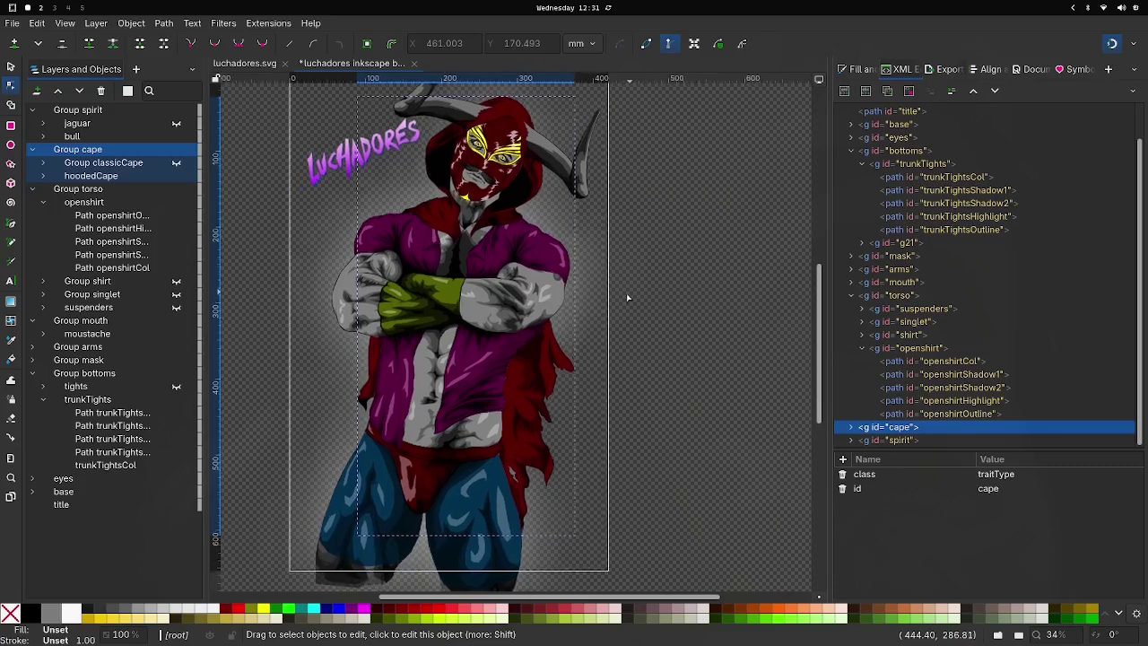
scroll(631, 299, "up", 1)
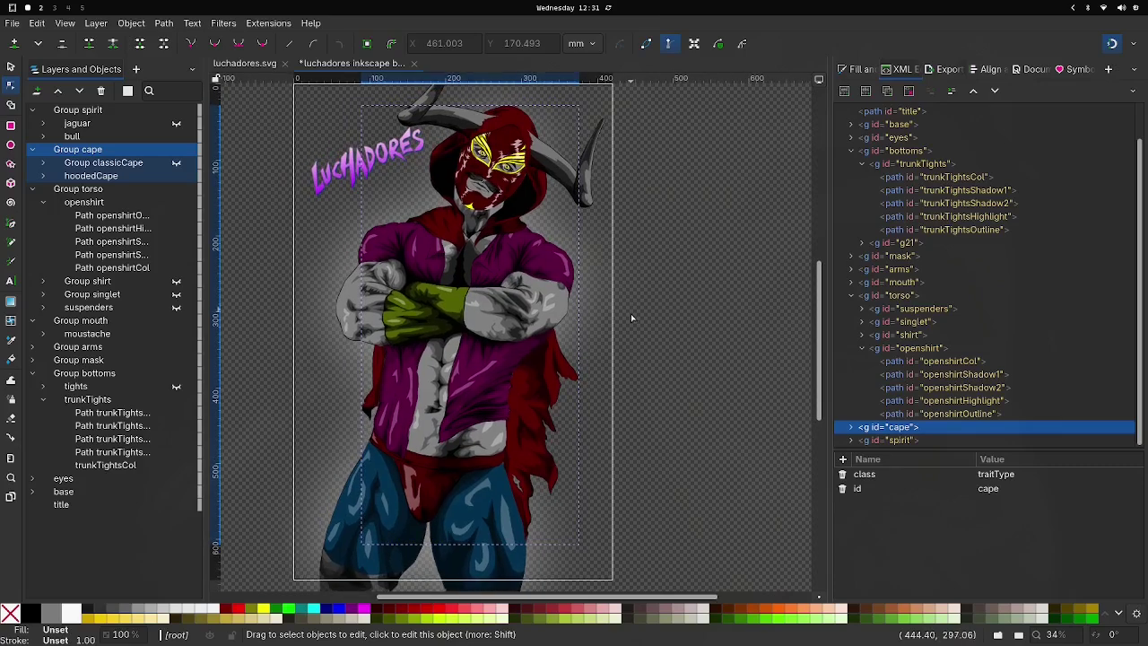
scroll(631, 313, "down", 1)
scroll(650, 346, "left", 1)
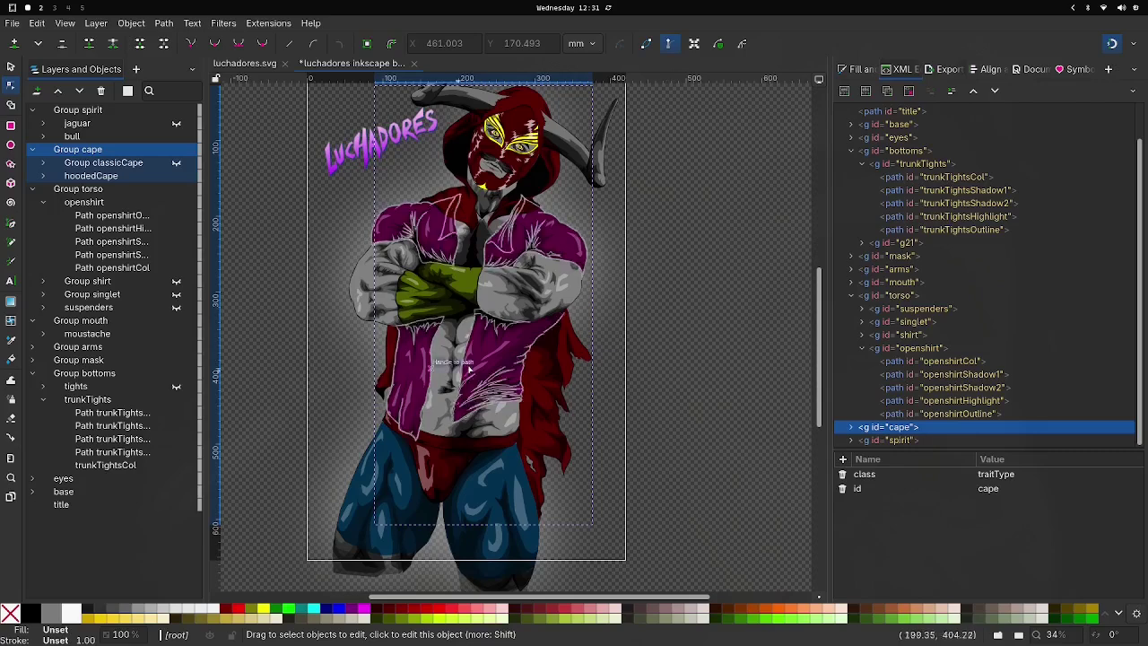
Step: Select the openshirt group and hide and show it repeatedly to compare the torso with and without the shirt
left_click(15, 69)
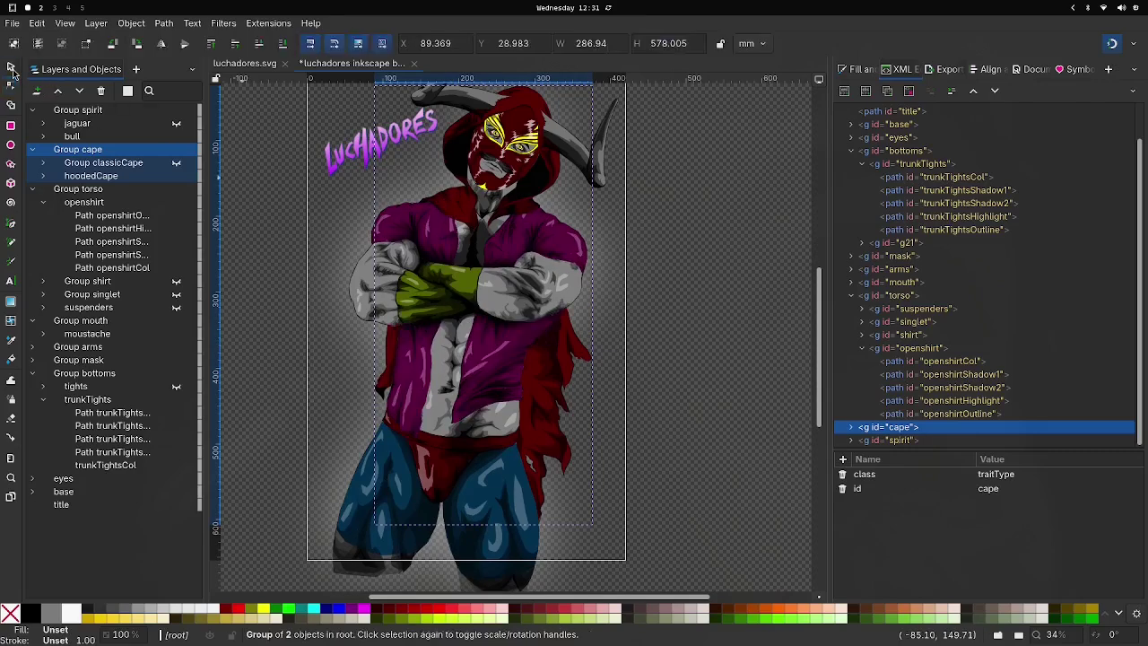
left_click(96, 203)
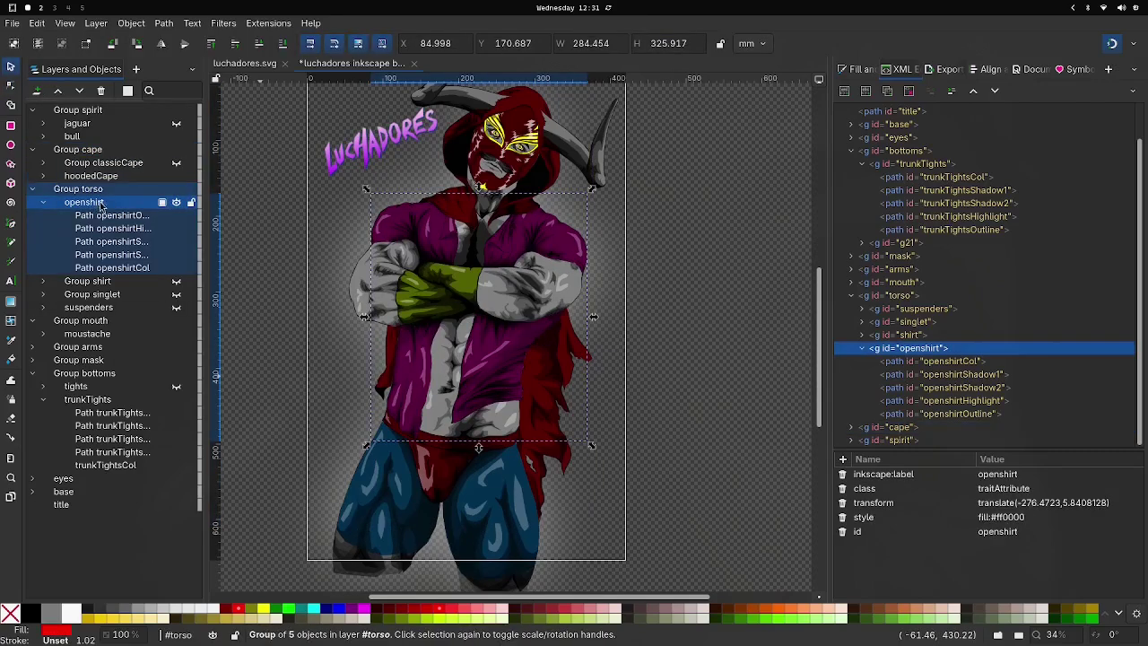
left_click(177, 204)
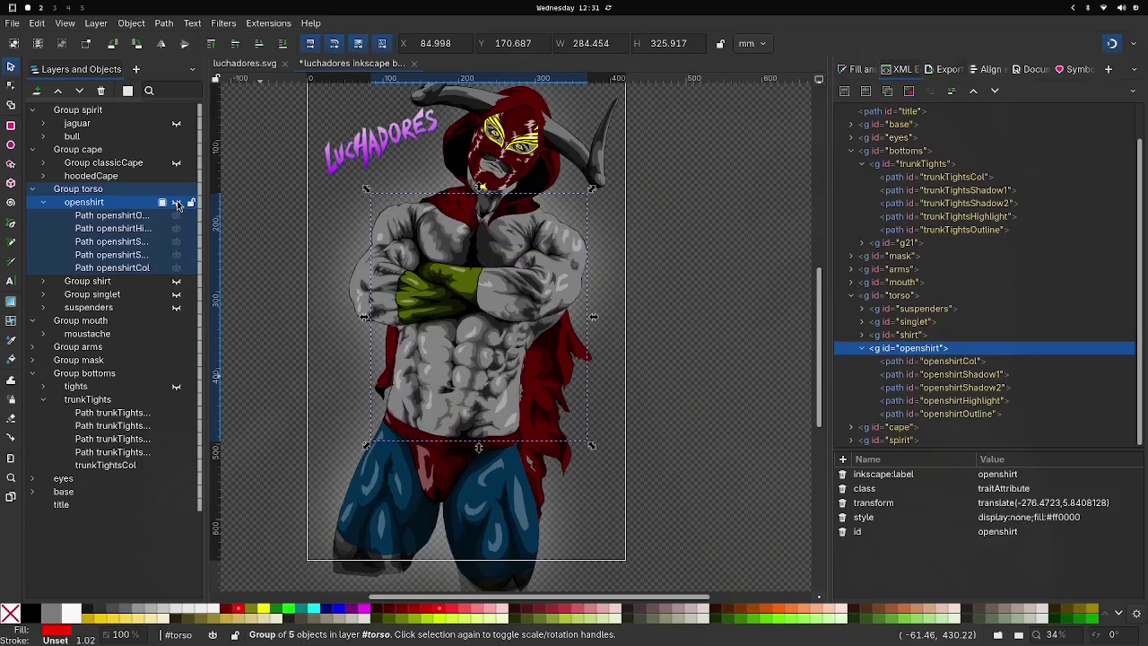
left_click(177, 203)
left_click(176, 204)
left_click(176, 203)
left_click(177, 204)
left_click(177, 203)
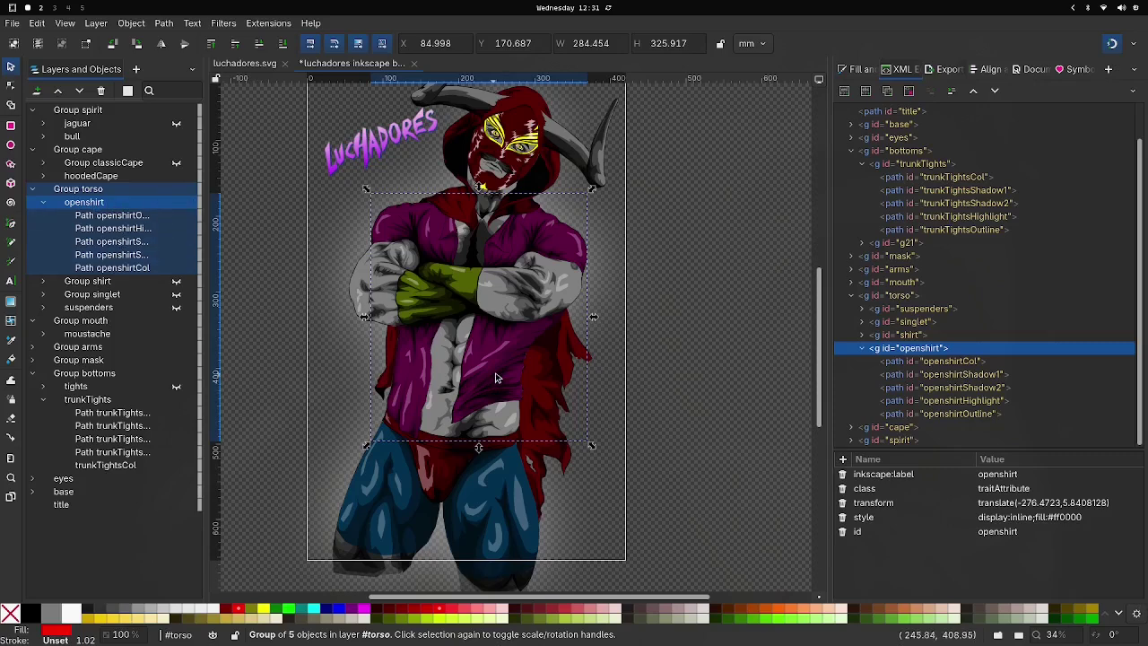
Step: Select the shirt's base colour path openshirtCol and widen the layers and objects list to fit full path names
scroll(495, 378, "up", 3)
double_click(473, 310)
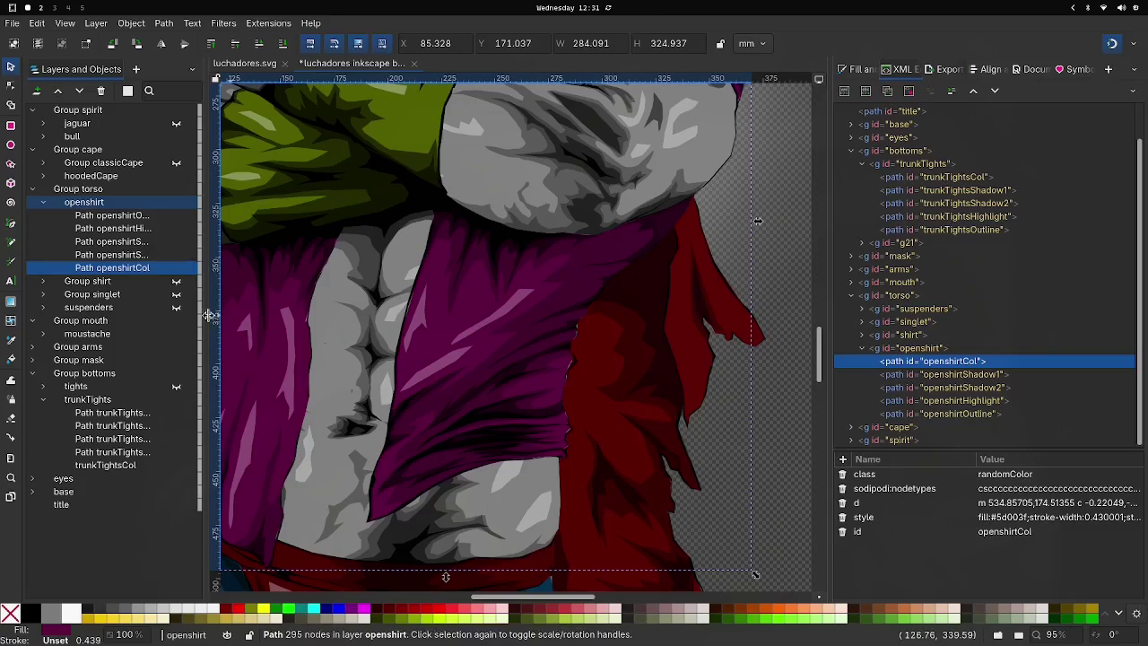
left_click_drag(208, 314, 237, 315)
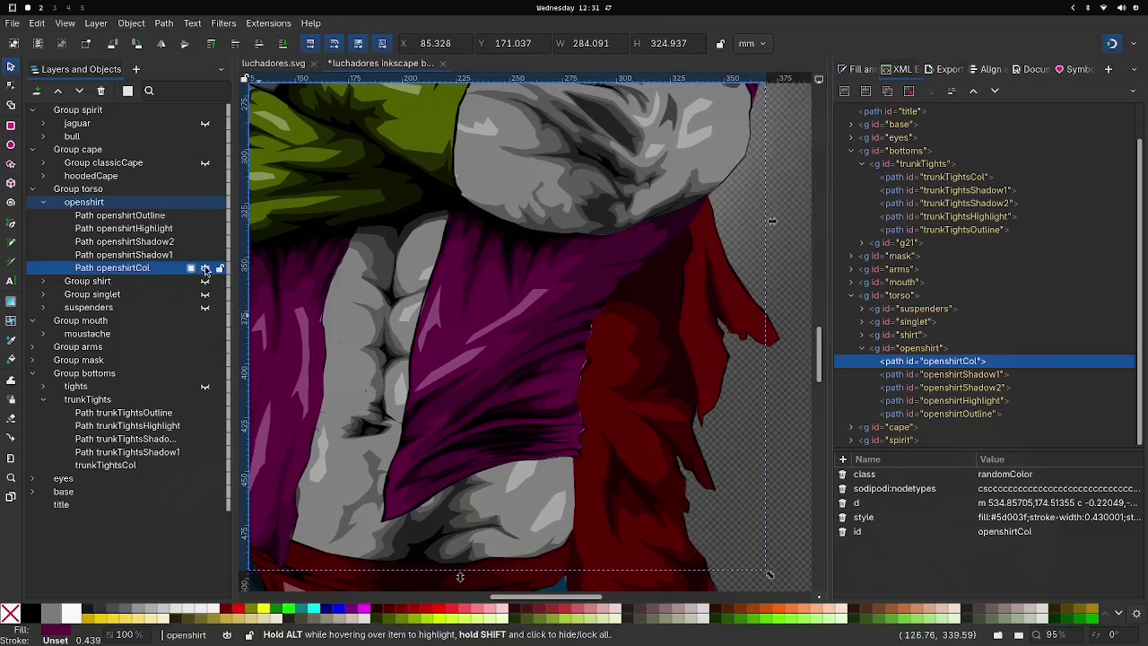
Step: Hide and show the openshirtCol path repeatedly to compare the shirt with and without its base colour
left_click(206, 269)
left_click(205, 269)
left_click(205, 269)
left_click(206, 269)
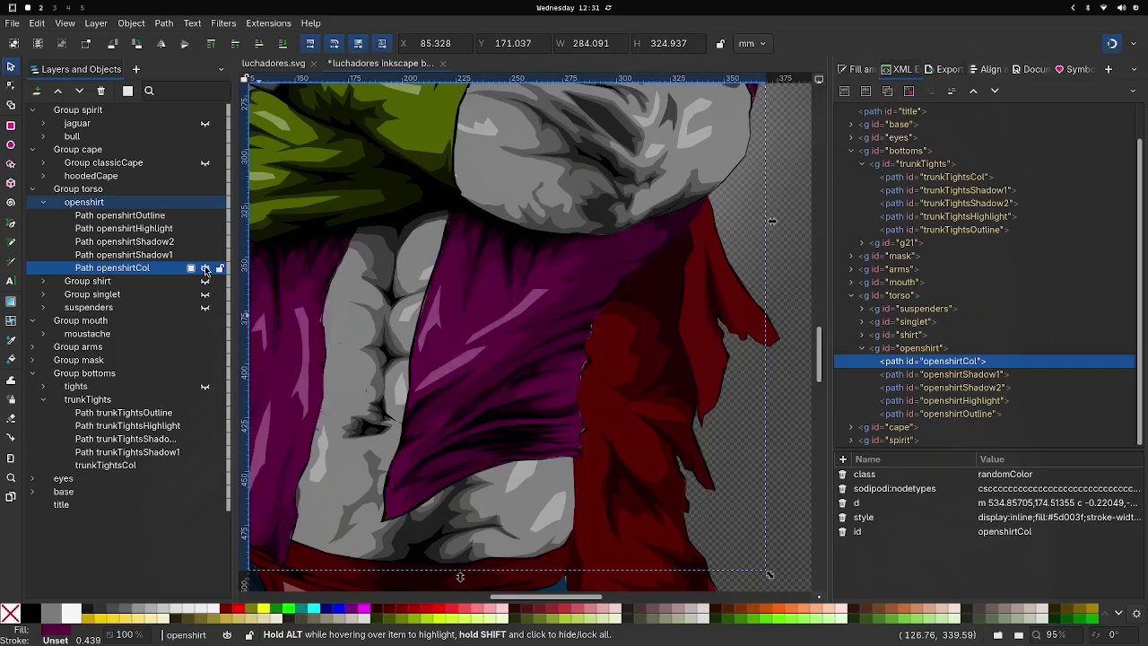
left_click(205, 269)
left_click(205, 269)
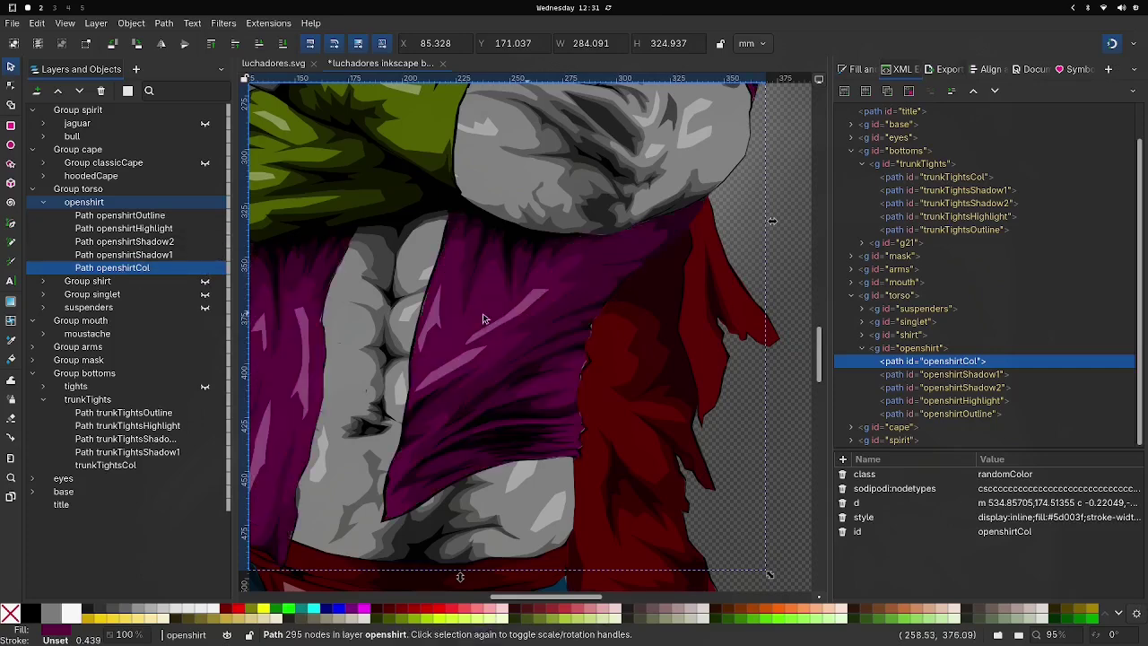
Step: Select the openshirtShadow2 and openshirtOutline paths on the shirt in turn to see which shapes form its shading, finishing on openshirtShadow2
scroll(587, 283, "up", 2)
left_click(573, 282)
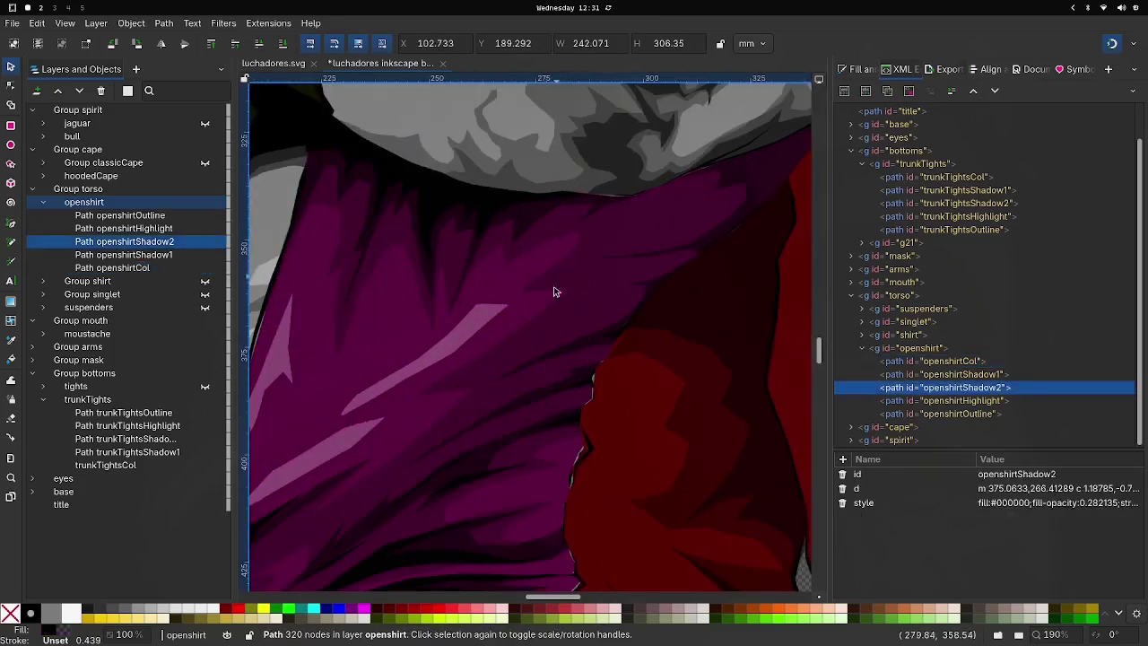
scroll(544, 301, "down", 2)
scroll(556, 307, "up", 2)
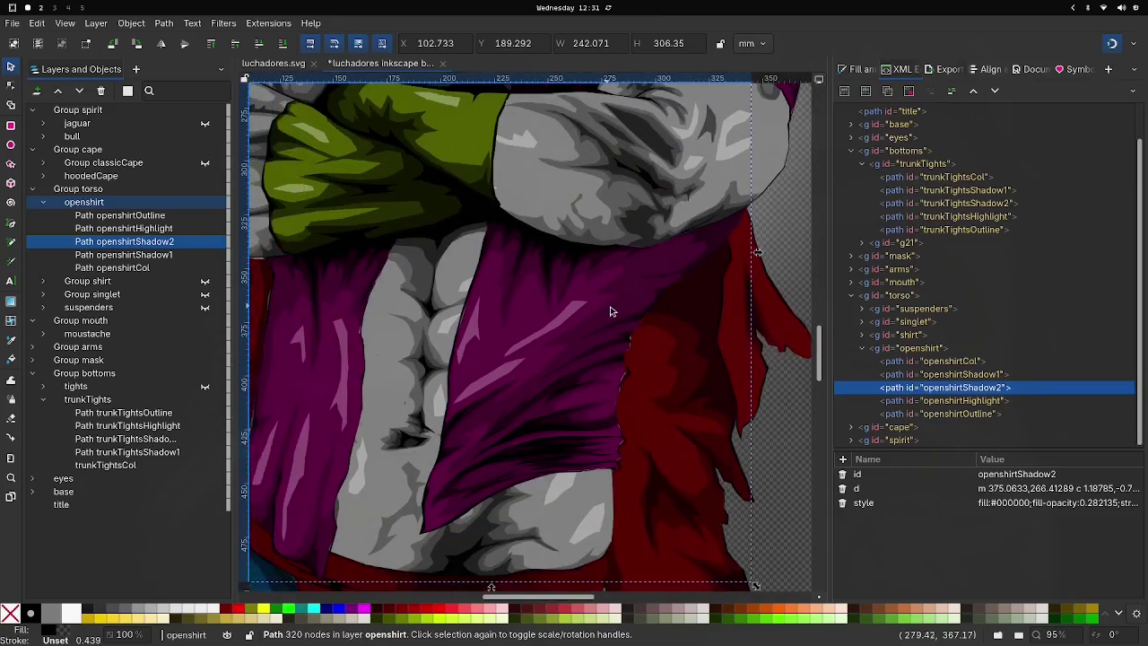
left_click(566, 244)
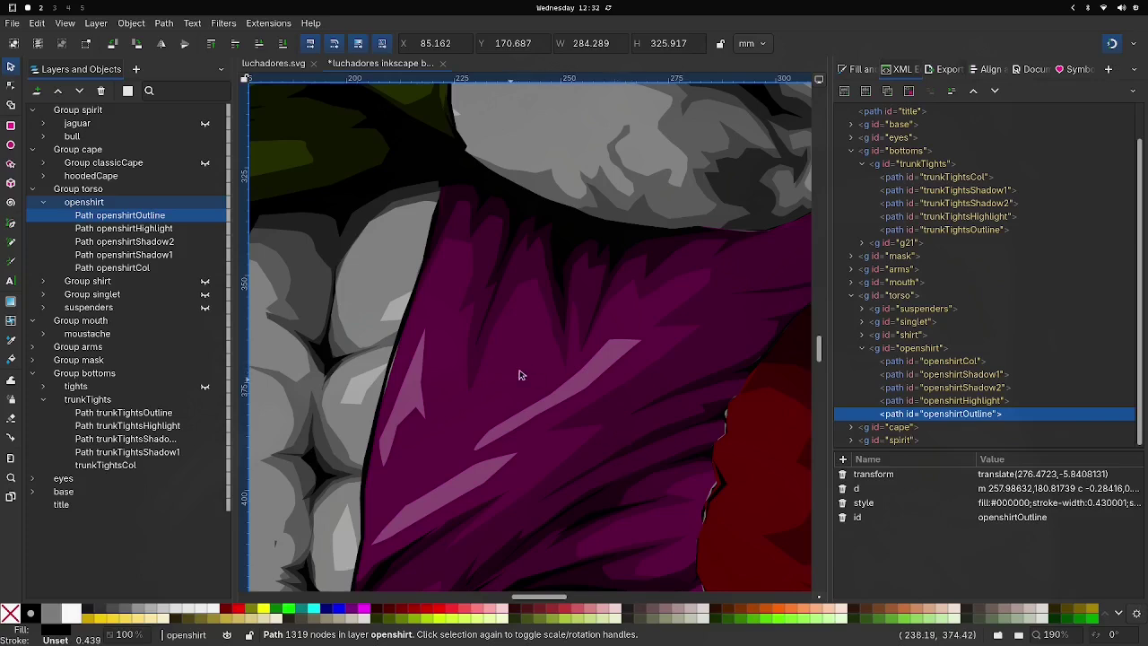
left_click(616, 439)
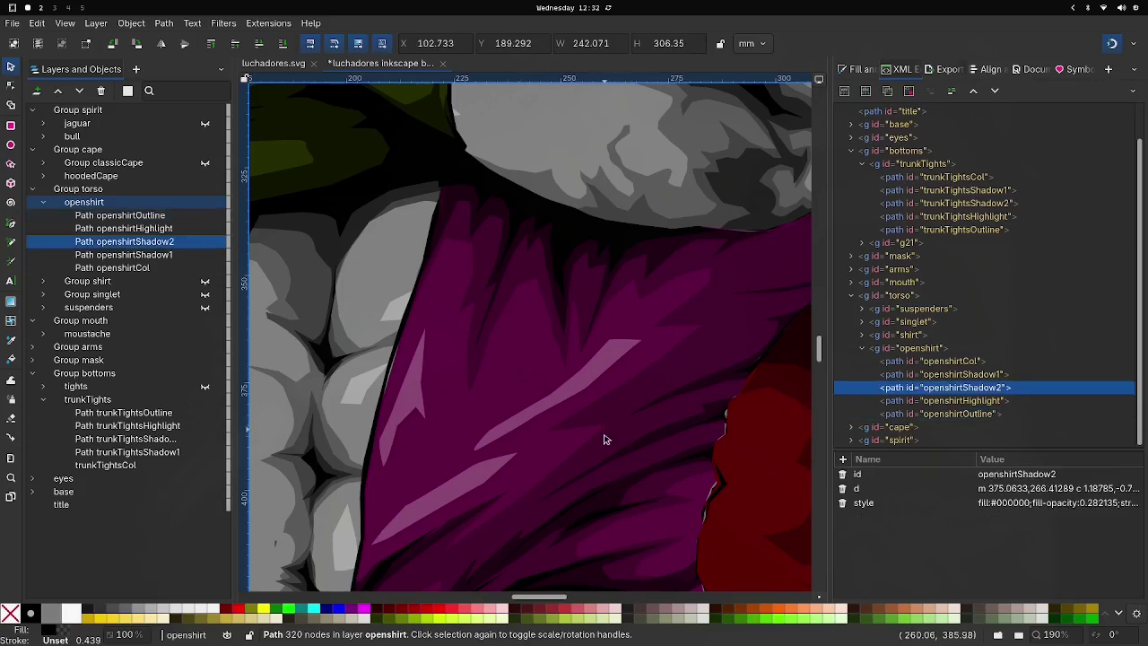
Step: Show the nodes of the openshirtShadow2 path and examine its fill colour and opacity settings
key("n")
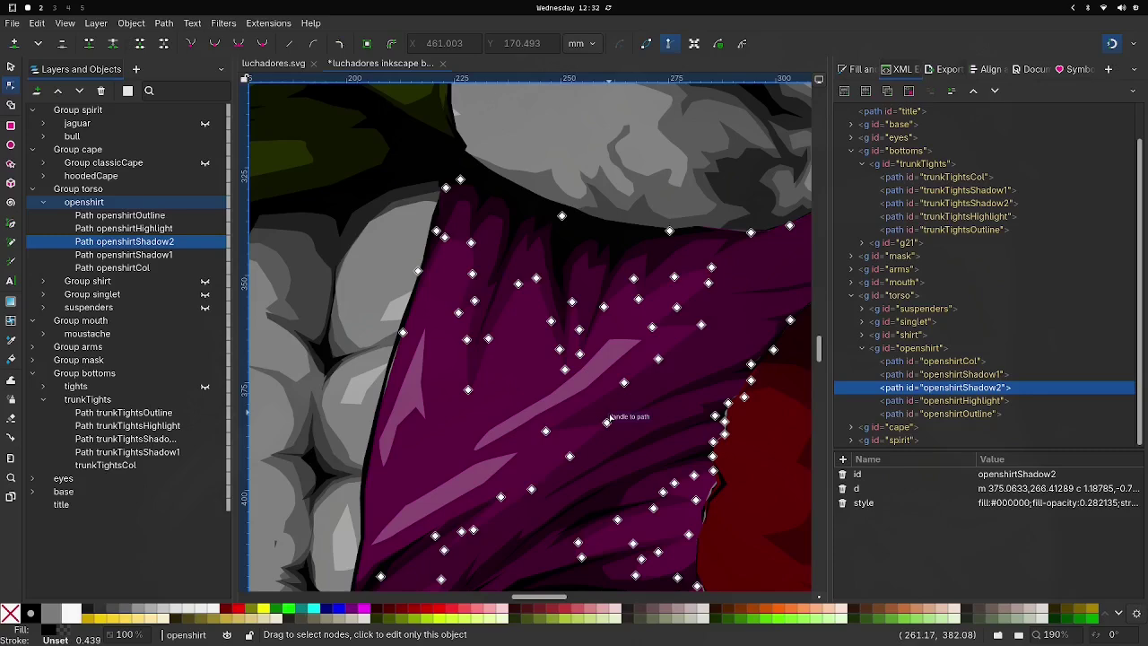
left_click(857, 69)
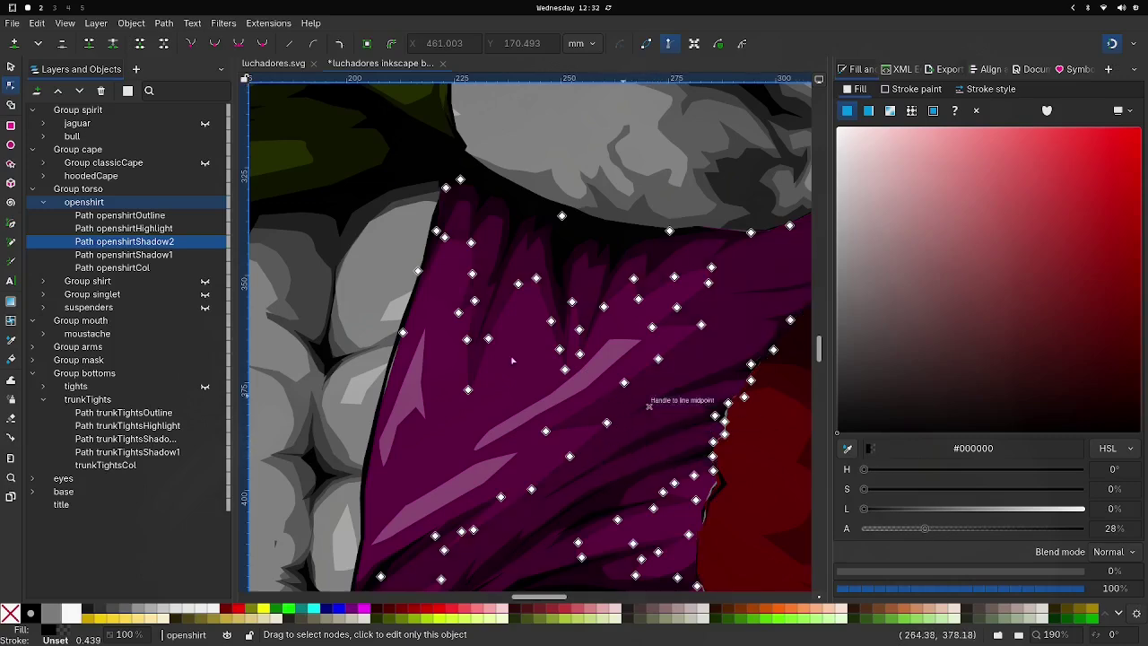
scroll(509, 369, "down", 2)
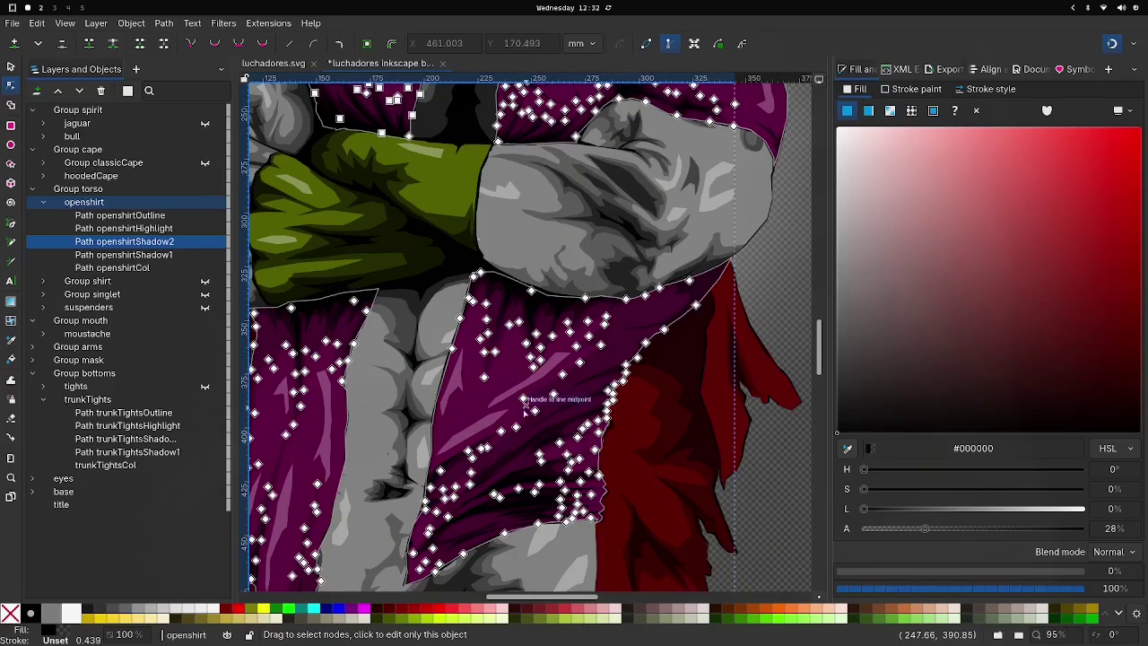
scroll(526, 397, "up", 2)
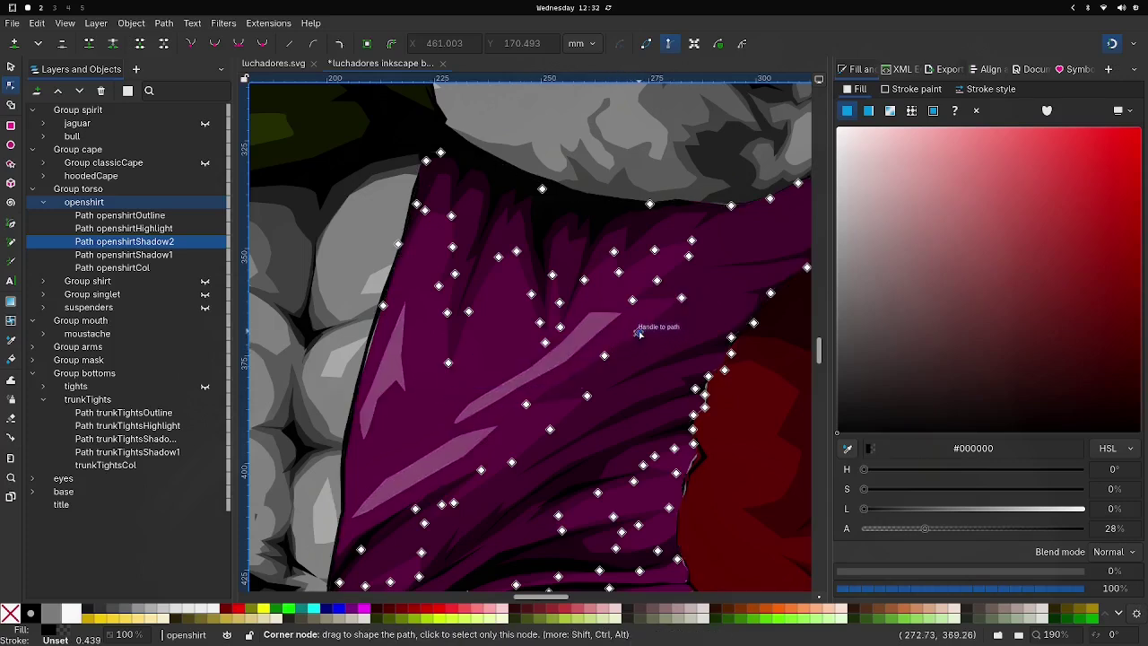
Step: Recolour the shirt's base path openshirtCol, trying a green hue before settling on lightness 19% and hue 329°
left_click(436, 396)
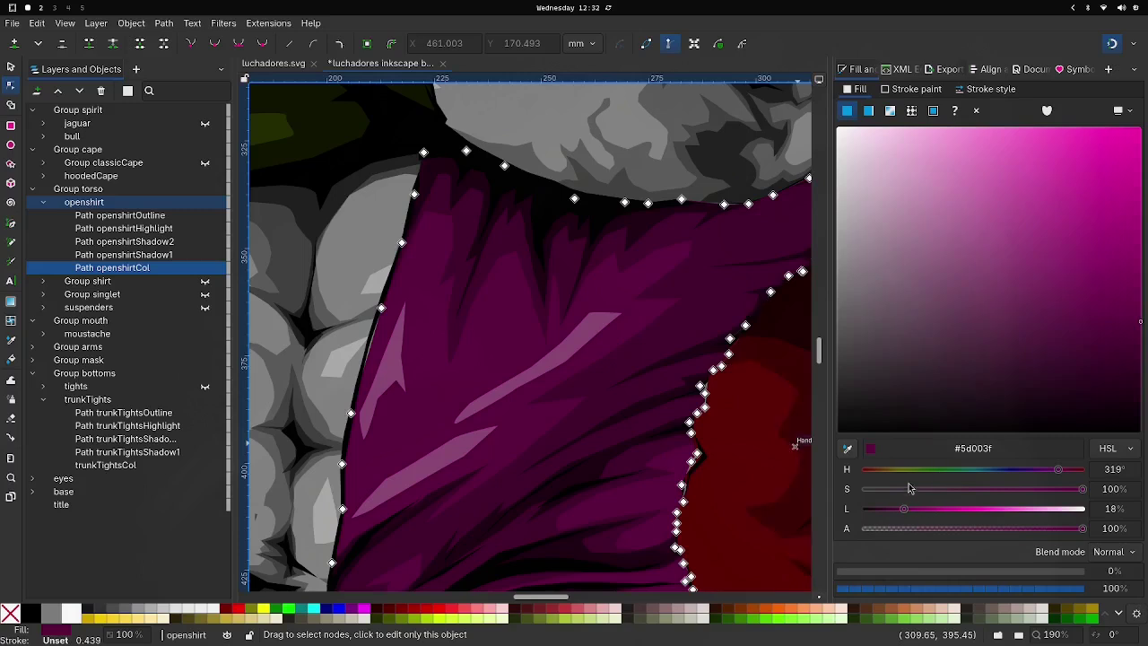
left_click_drag(1058, 471, 948, 470)
scroll(693, 314, "down", 3, "ctrl")
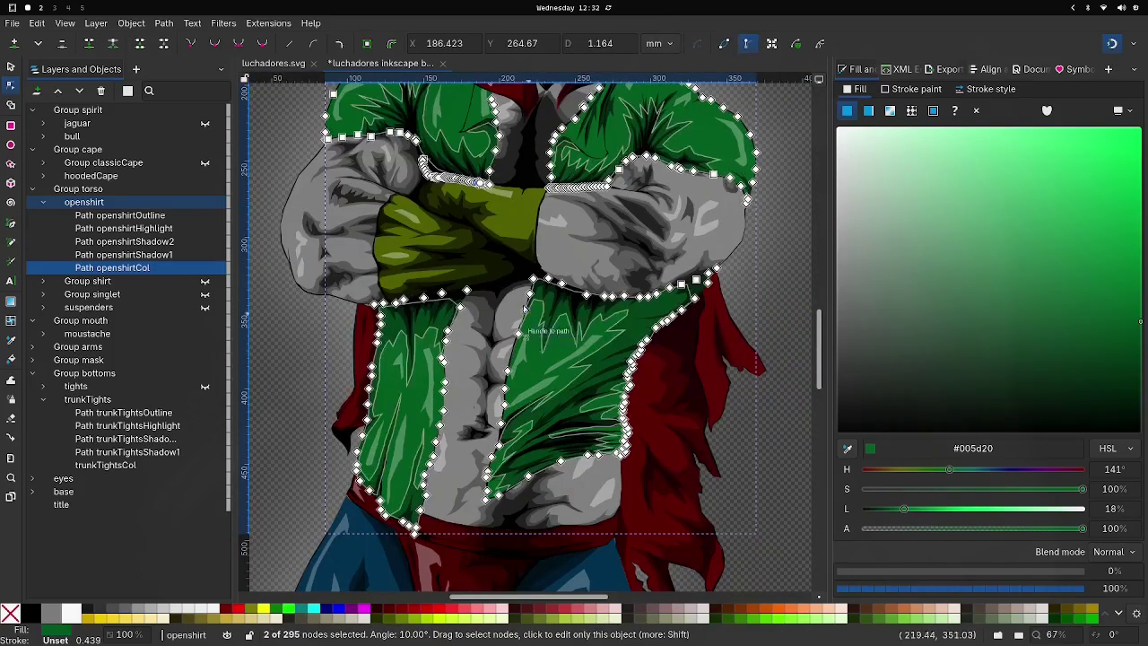
mouse_move(906, 508)
left_mouse_down()
mouse_move(998, 502)
mouse_move(905, 509)
left_mouse_up()
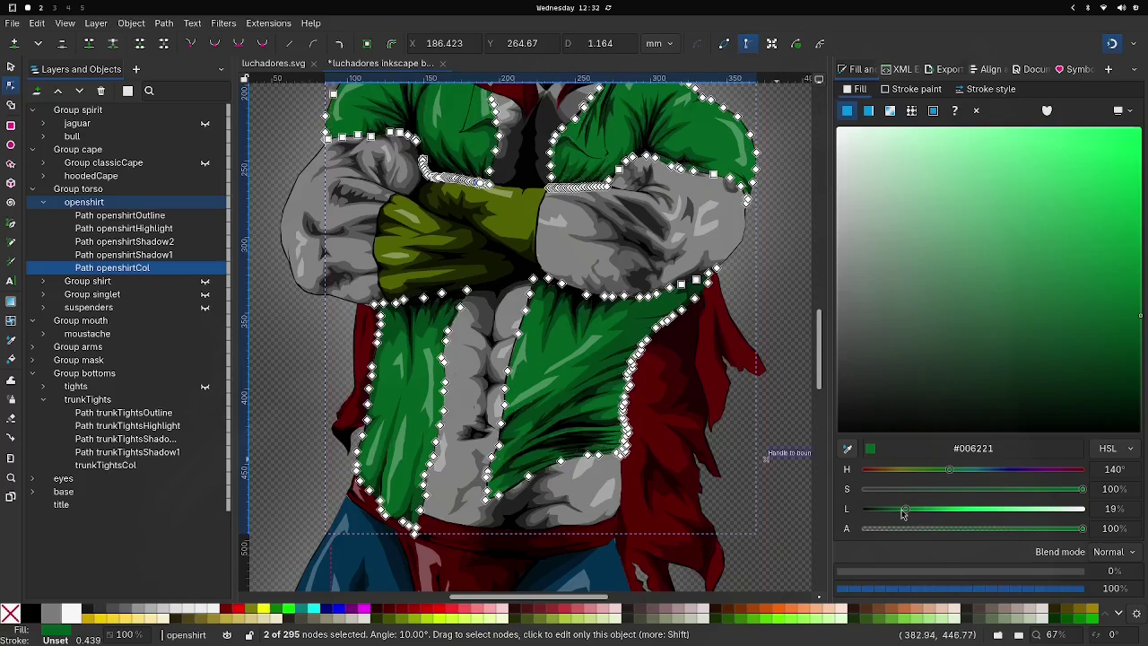
left_click_drag(951, 472, 1064, 454)
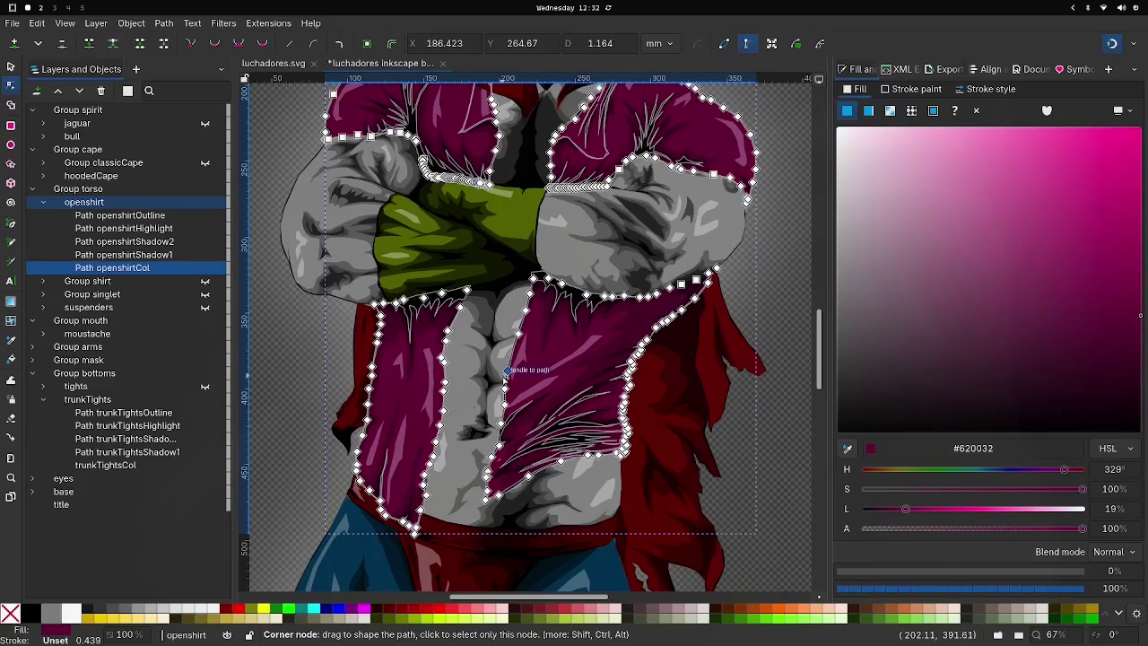
Step: Collapse the spirit, cape, torso and mouth groups in the layers and objects list
scroll(471, 375, "down", 3)
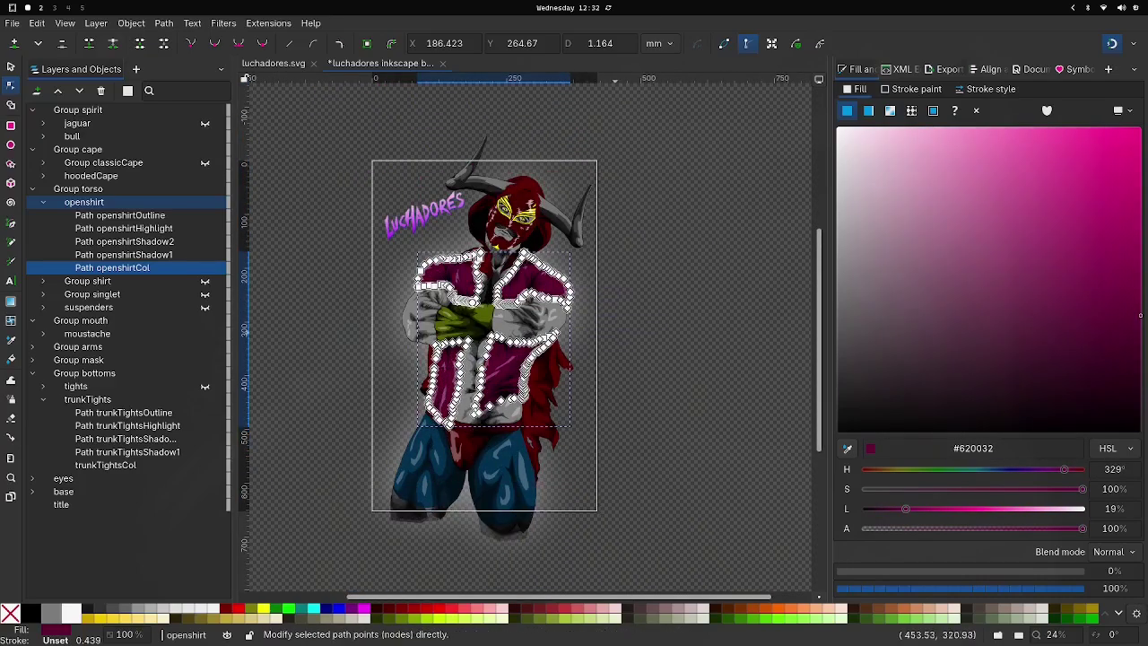
scroll(584, 333, "up", 2)
scroll(628, 372, "down", 1)
scroll(628, 372, "left", 3)
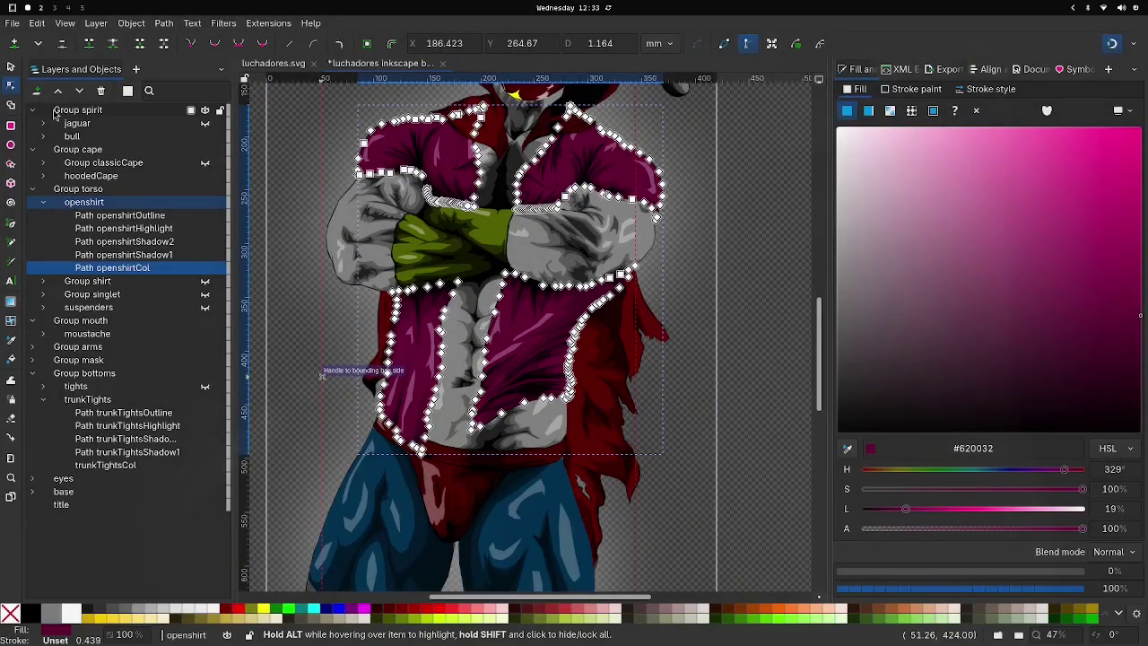
left_click(33, 110)
left_click(34, 123)
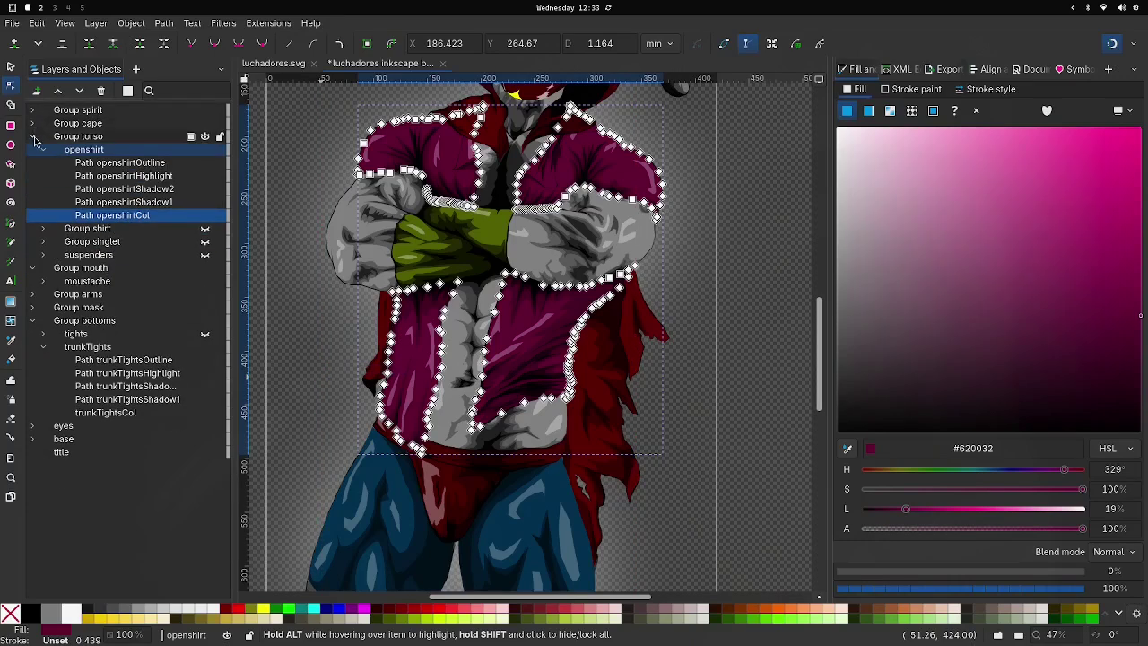
left_click(33, 136)
left_click(34, 149)
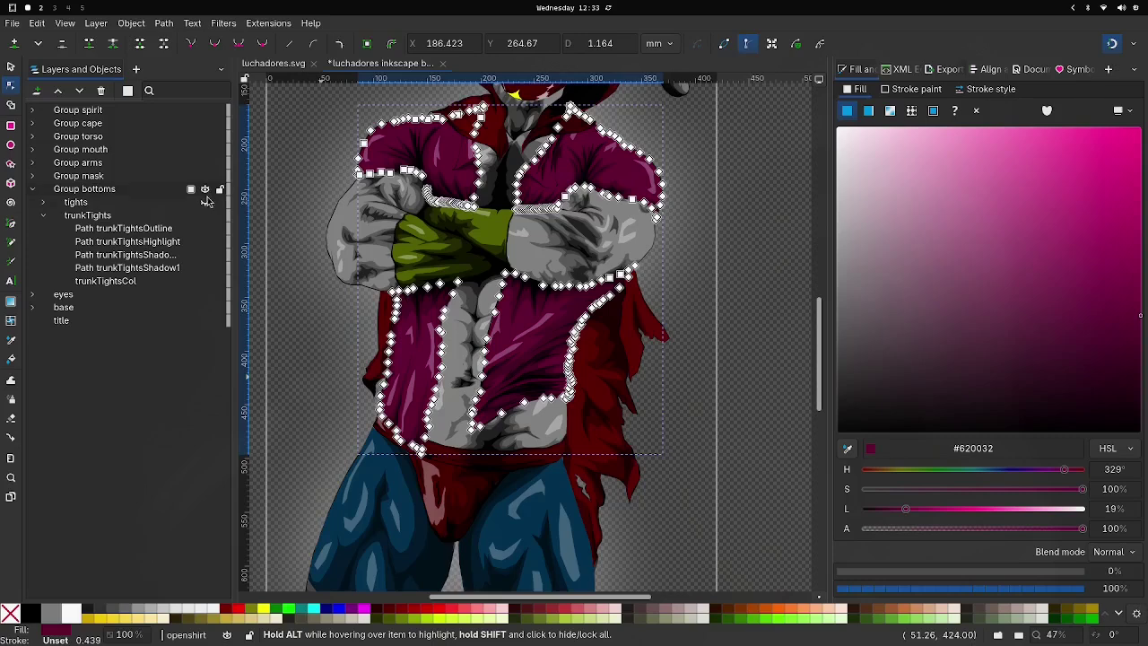
Step: Toggle the visibility of the trunkTights and tights groups to compare the leg variants, and collapse the bottoms group
left_click(205, 216)
left_click(205, 216)
left_click(205, 203)
left_click(206, 204)
left_click(33, 192)
Step: Expand the mask group and replace the visible fierce mask with the arrow mask, followed by the bolt mask
scroll(529, 224, "up", 5)
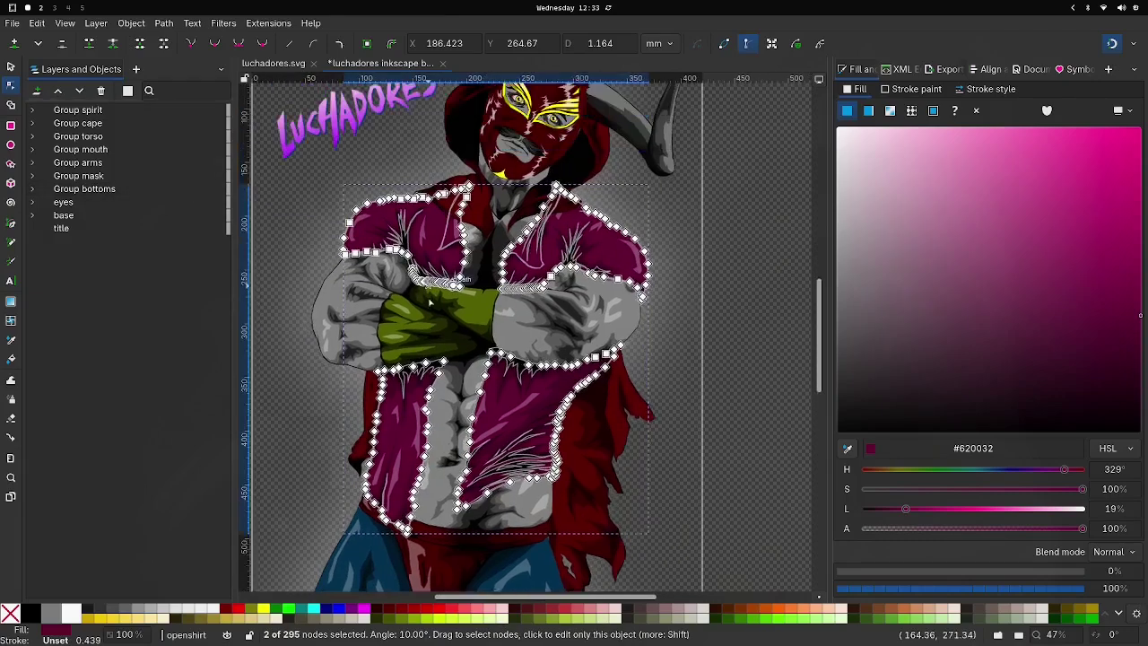
scroll(533, 199, "up", 1, "ctrl")
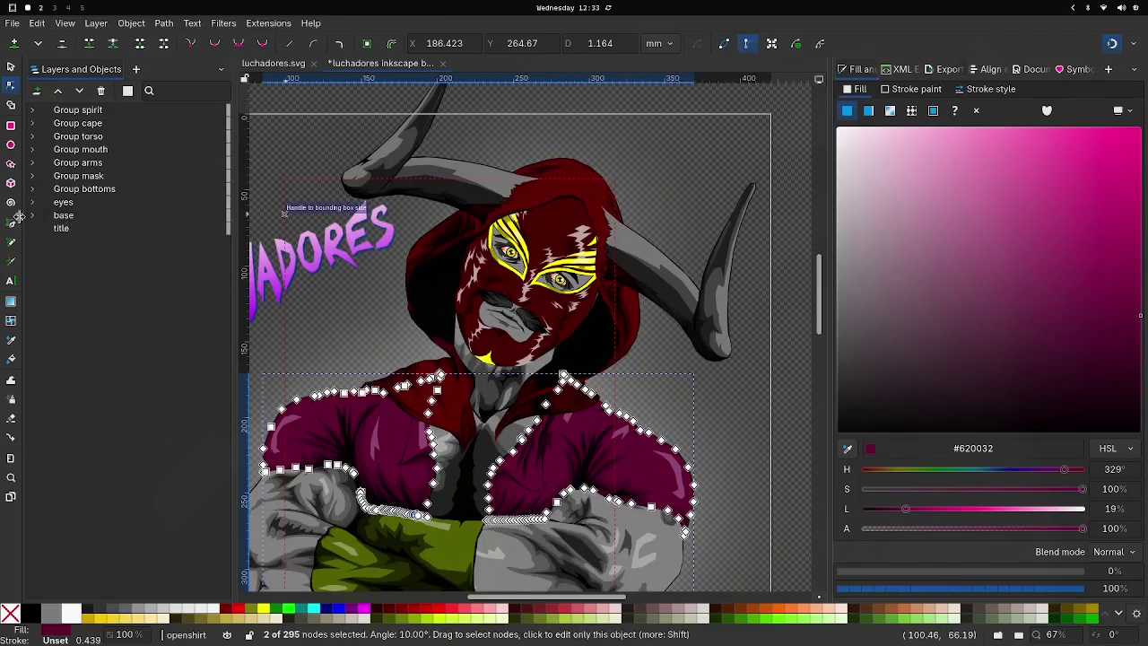
left_click(33, 177)
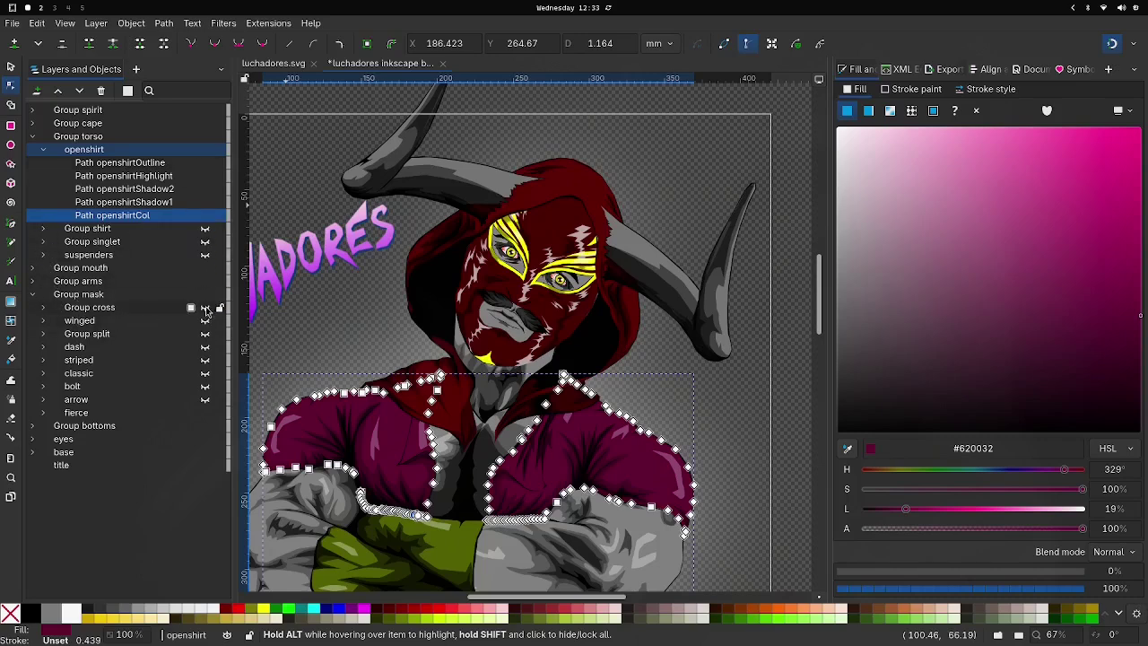
left_click(206, 412)
left_click(206, 400)
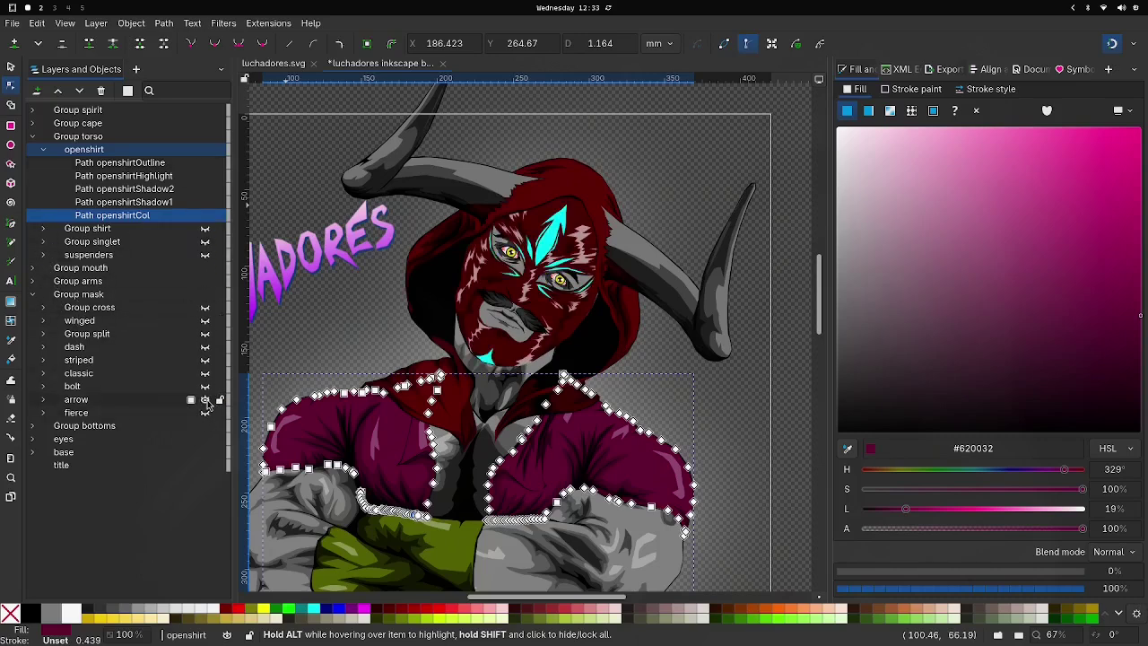
left_click(205, 400)
left_click(205, 413)
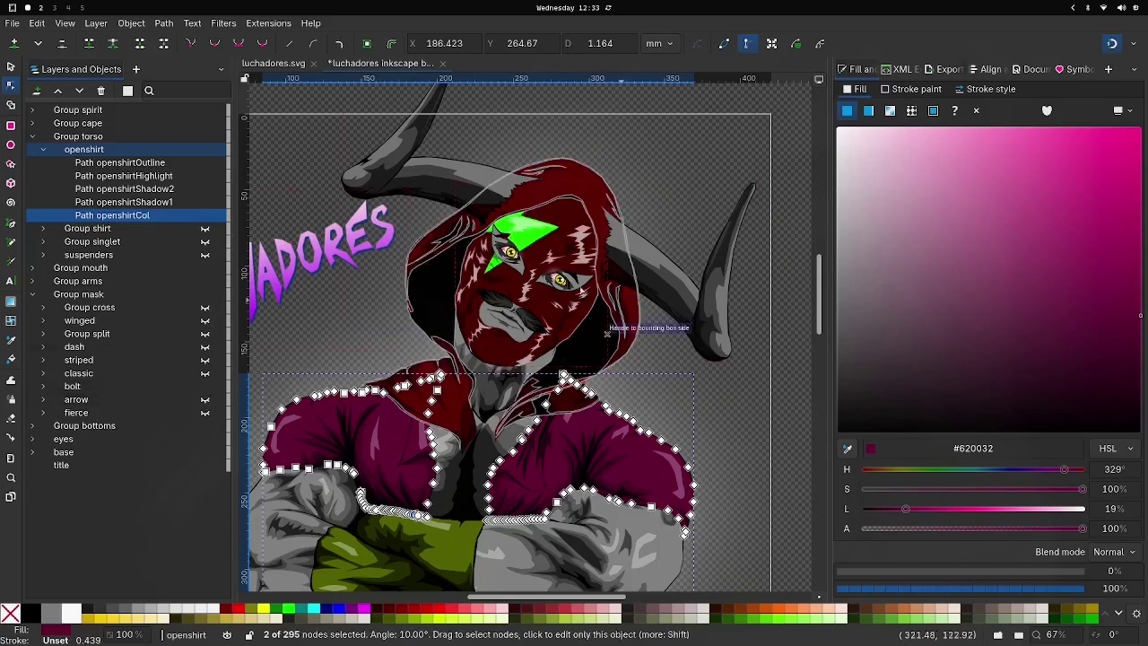
Step: Deselect the shirt path and examine the whole wrestler figure without the node outlines
scroll(607, 333, "down", 3)
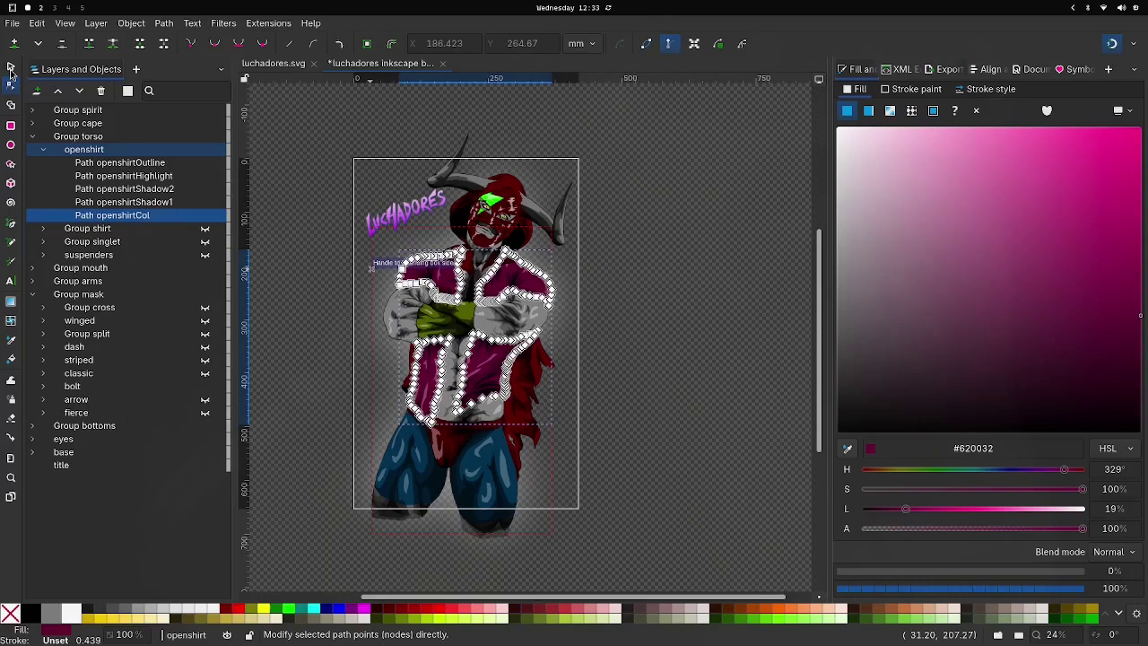
left_click(11, 68)
left_click(341, 251)
scroll(668, 271, "up", 1)
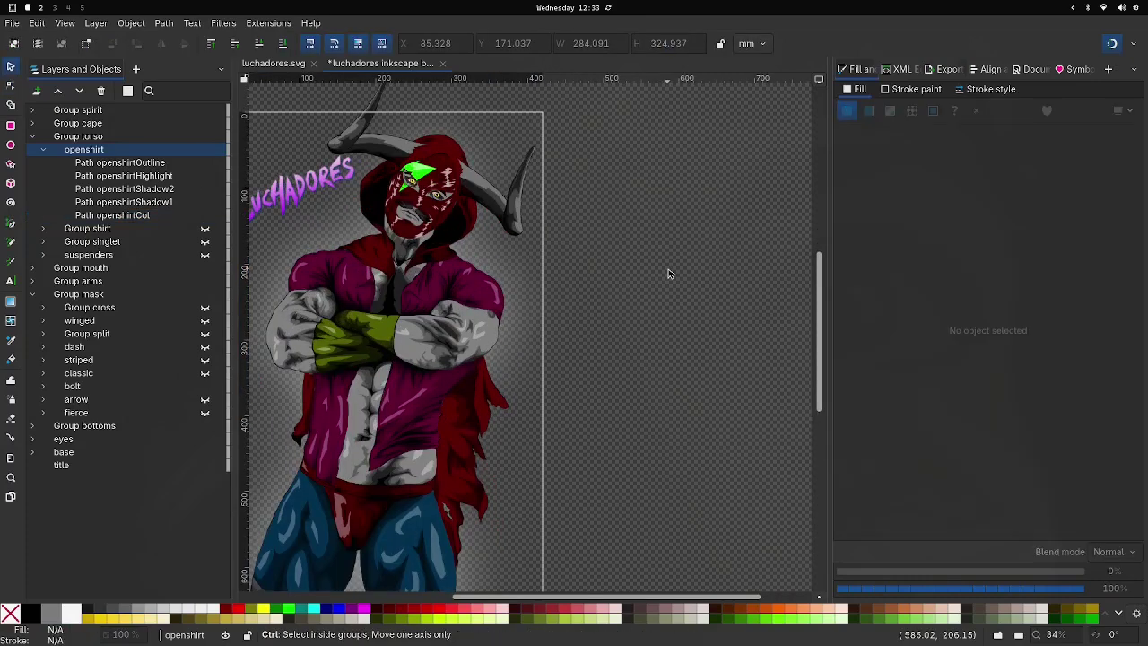
scroll(668, 273, "left", 2)
scroll(668, 274, "down", 1)
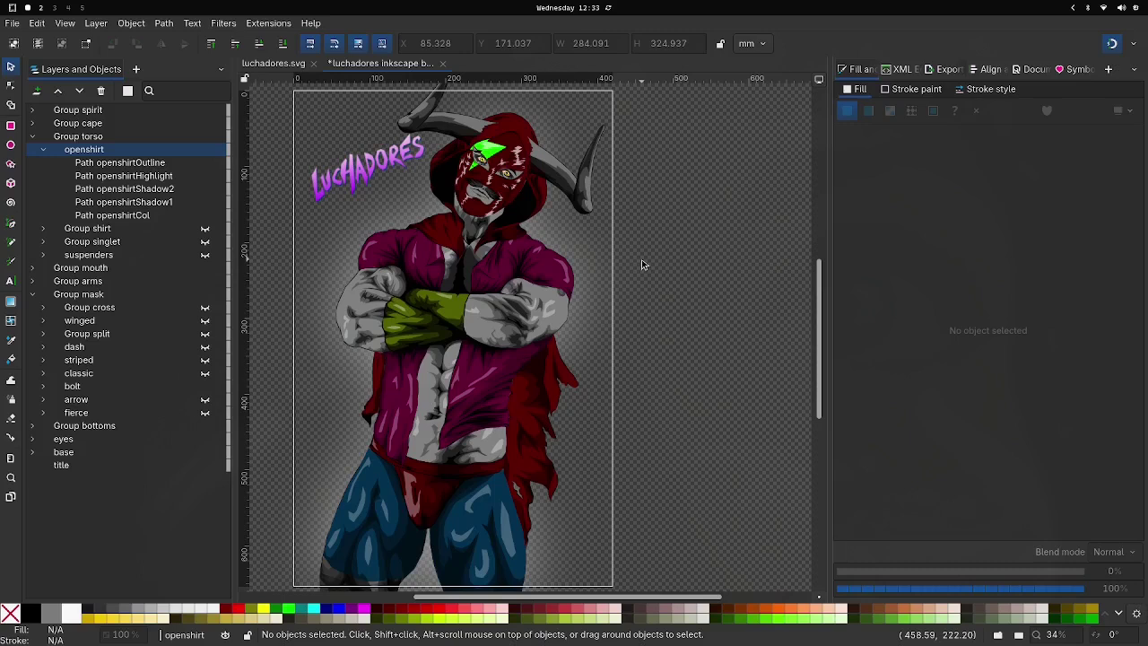
Step: Collapse the torso and mask groups and expand the eyes group
left_click(33, 137)
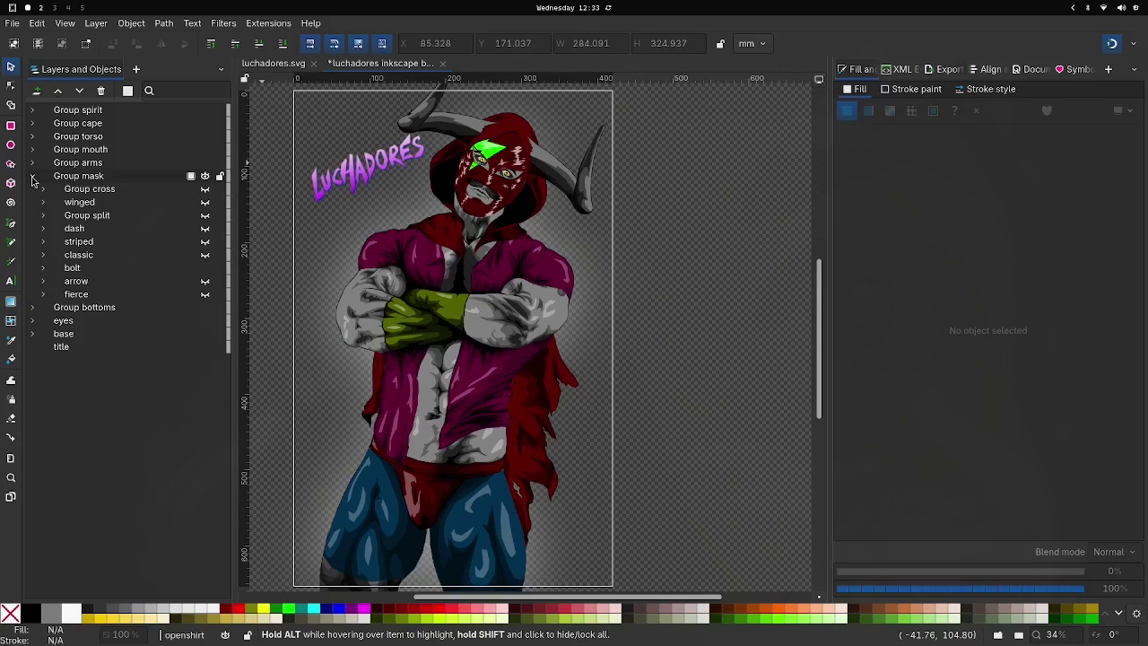
left_click(32, 177)
left_click(33, 202)
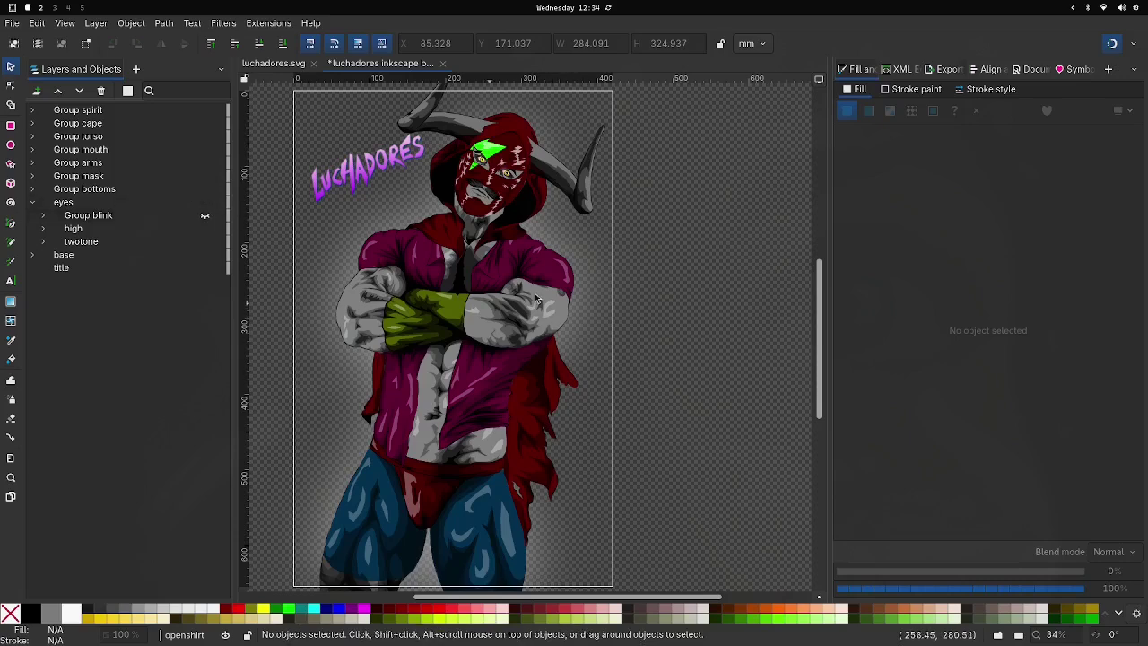
Step: Hide the high eyes variant on the face and toggle the twotone eyes, leaving them shown
scroll(498, 162, "up", 5, "ctrl")
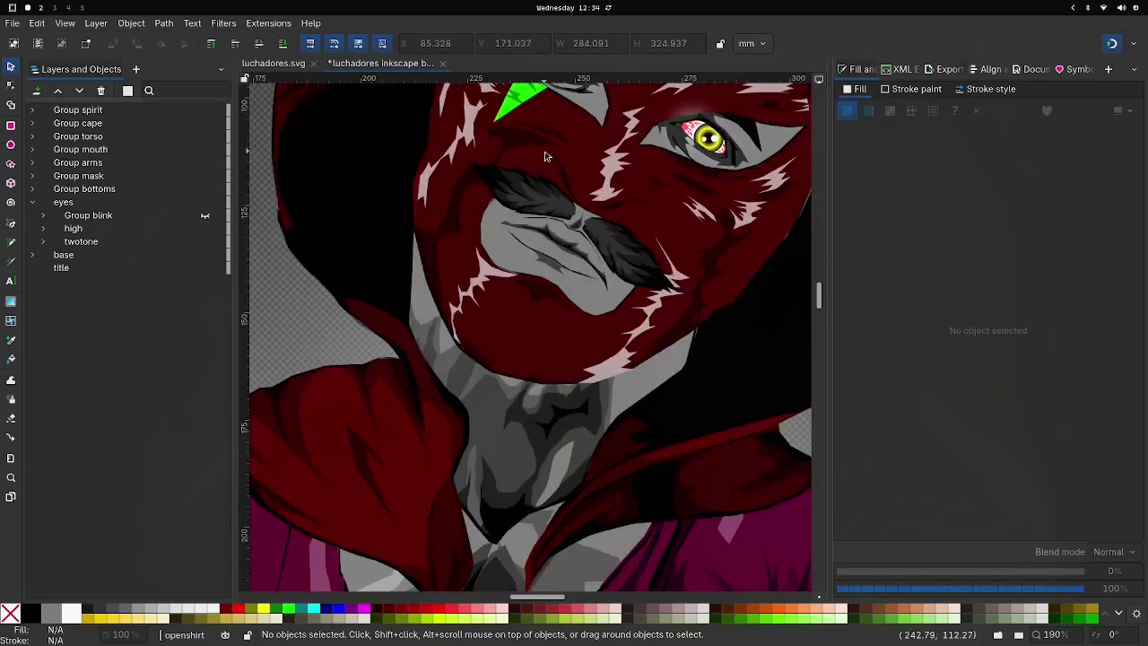
scroll(538, 225, "up", 6)
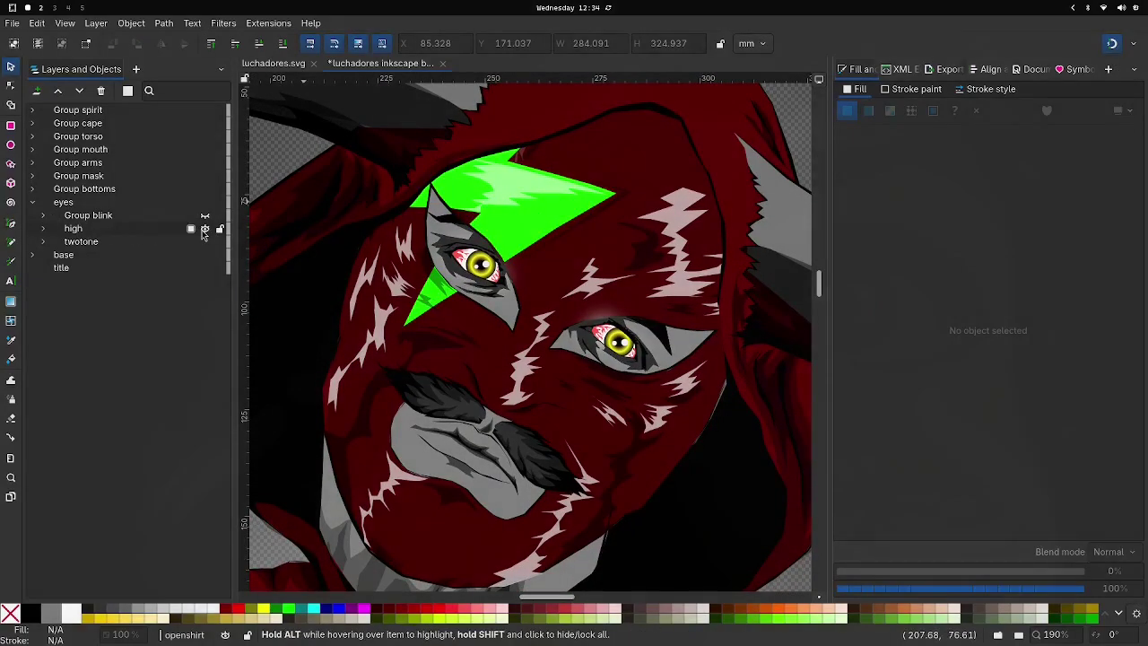
left_click(205, 229)
left_click(205, 242)
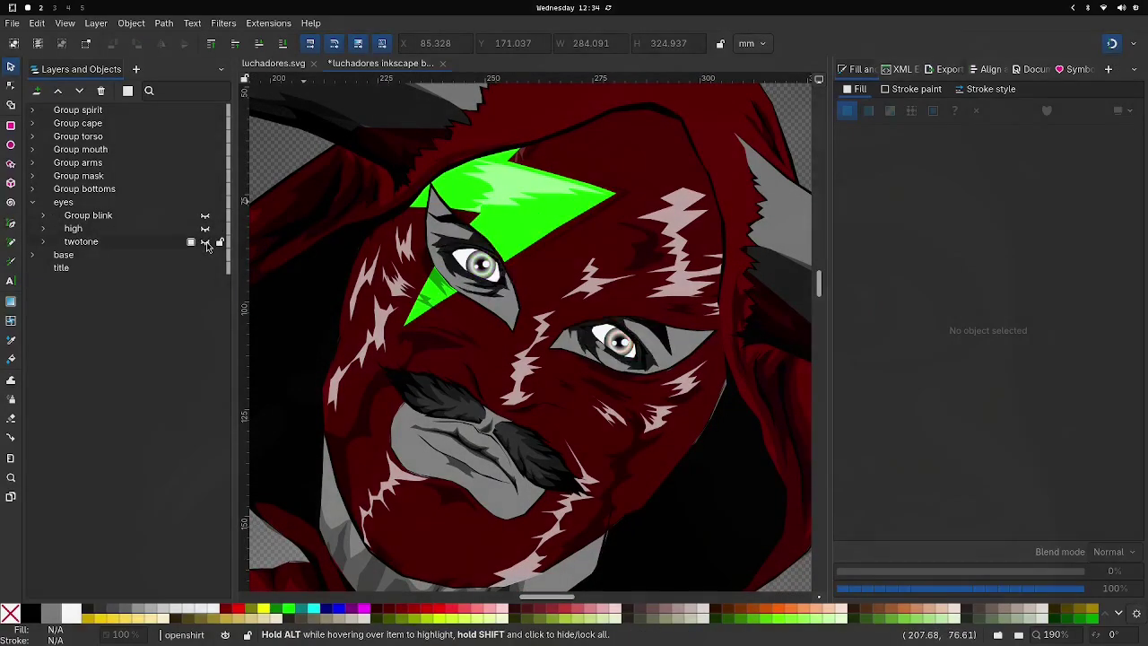
left_click(206, 242)
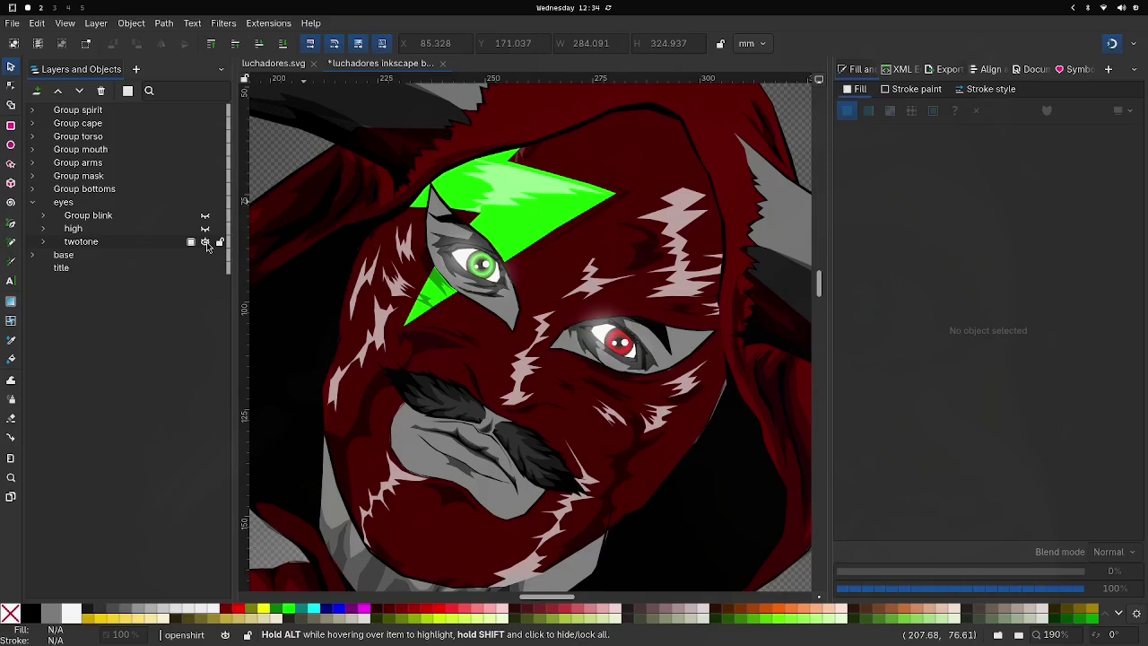
Step: Select the blink group and show it over the wrestler's eyes
left_click(78, 217)
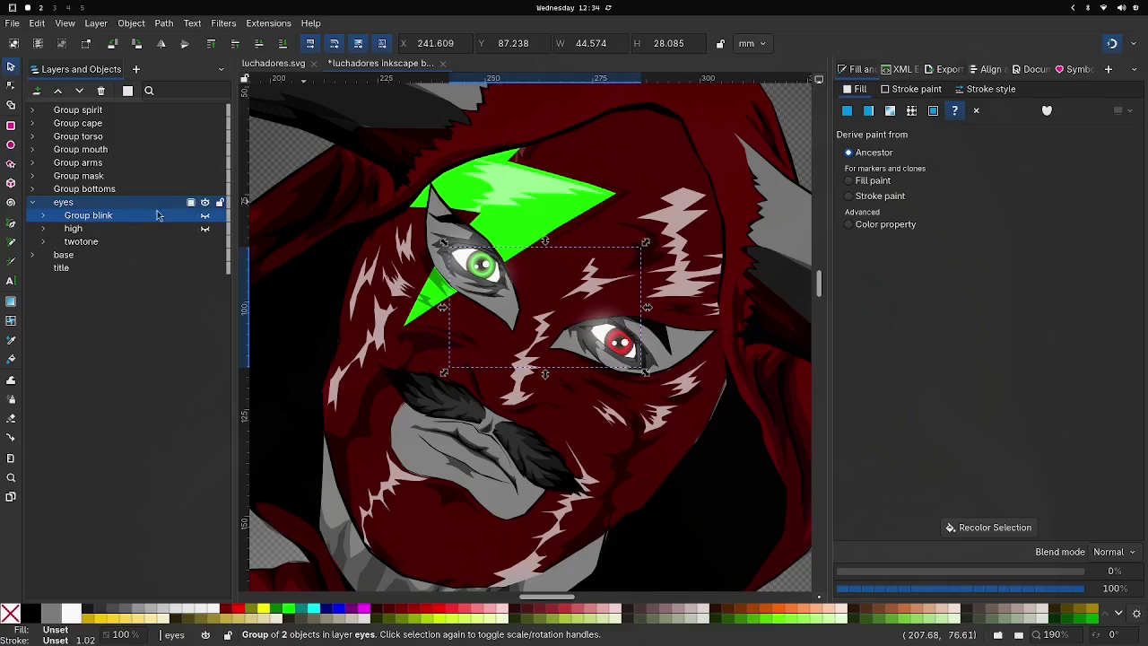
left_click(204, 220)
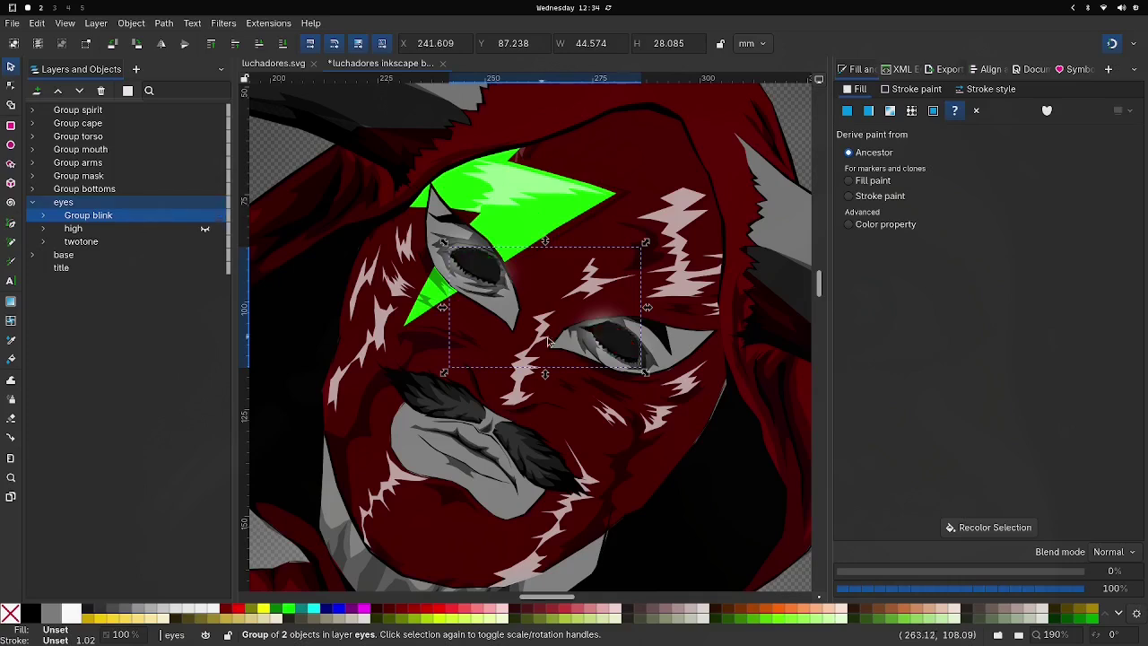
key("minus")
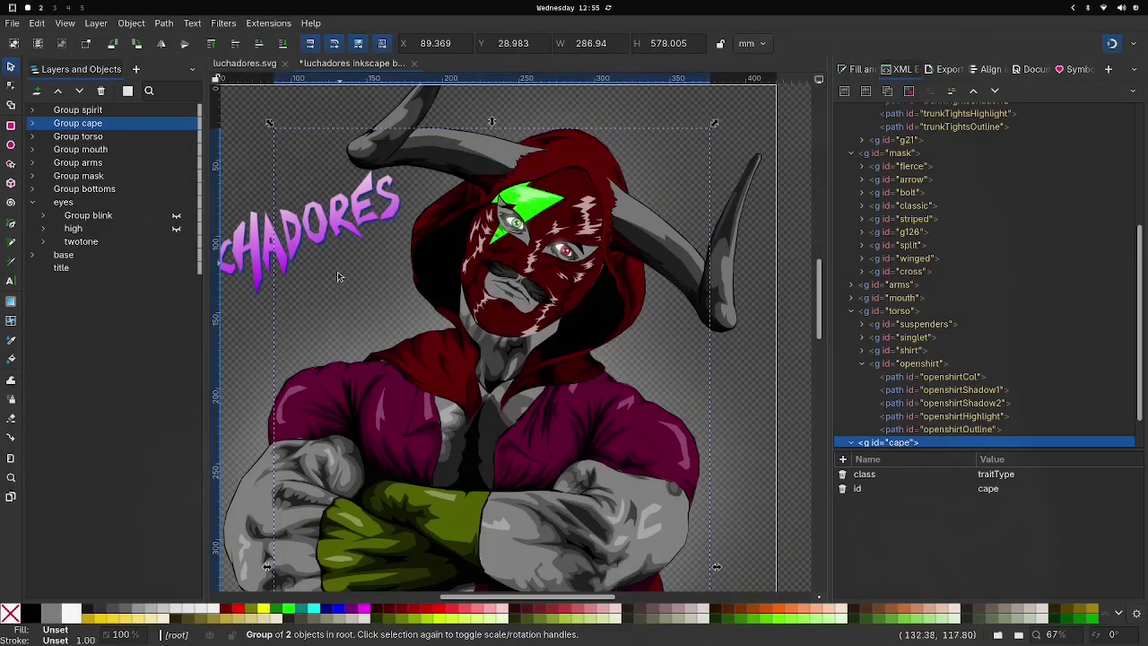
Step: Deselect the cape group, select the bottoms group and examine its class and id attributes
left_click(337, 271)
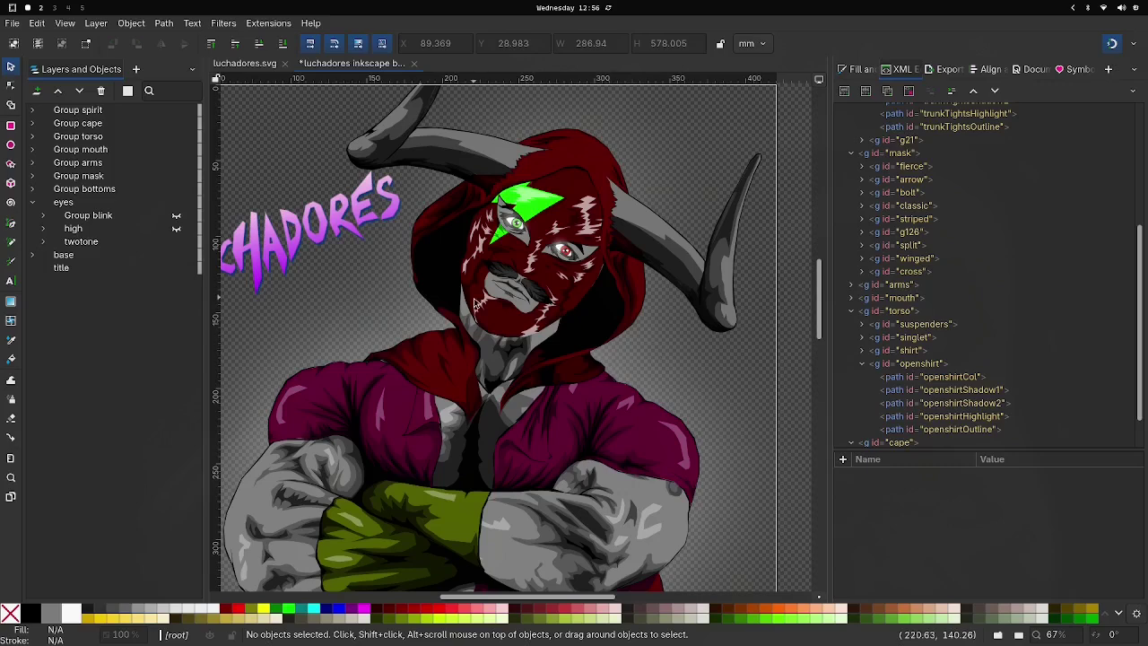
scroll(634, 374, "down", 1)
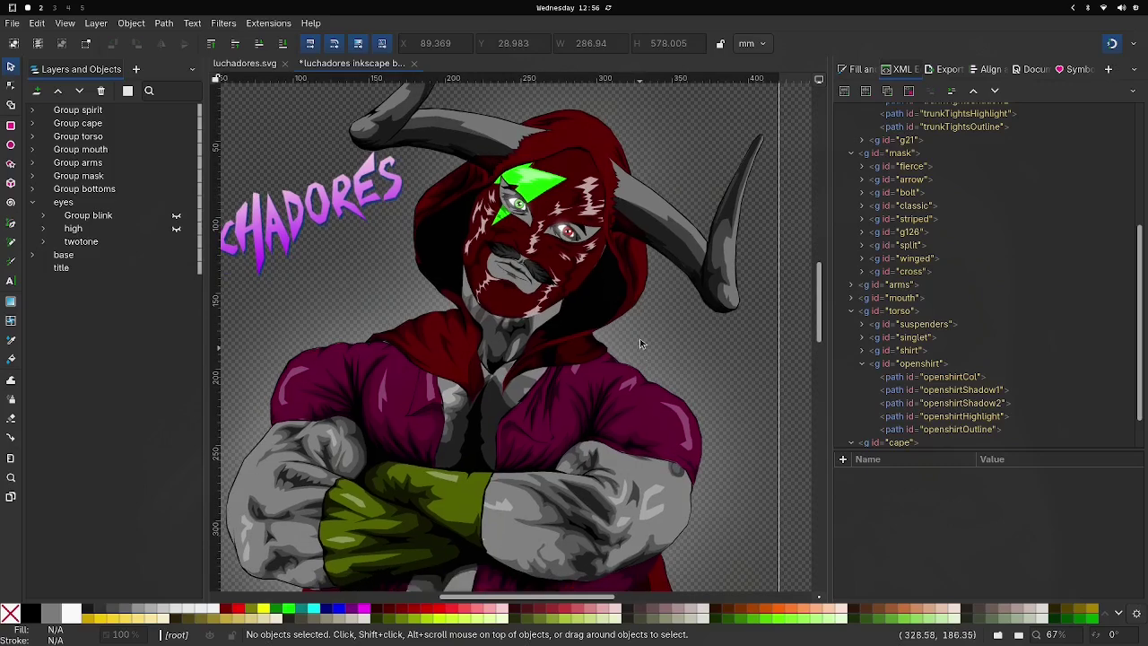
left_click(90, 191)
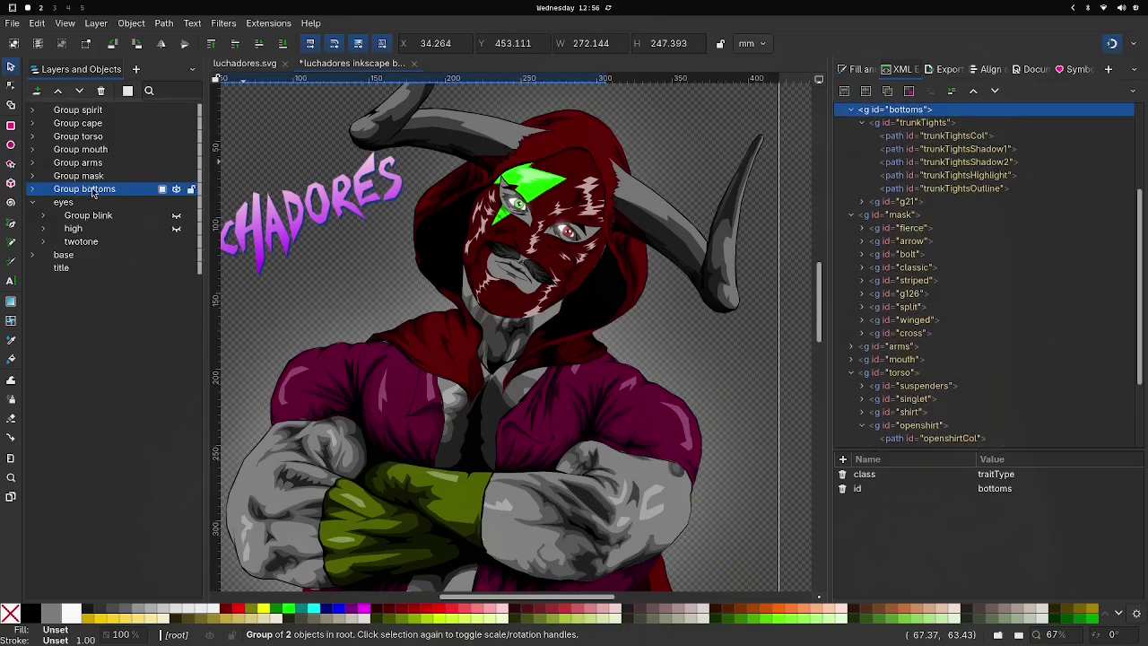
left_click(875, 489)
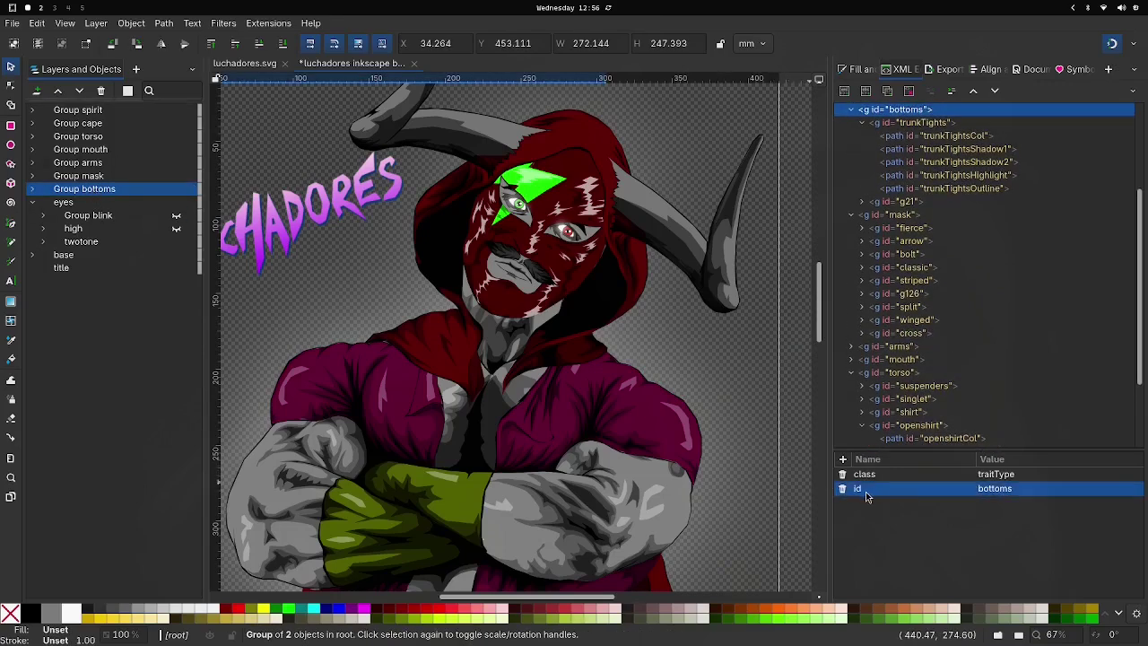
left_click(875, 475)
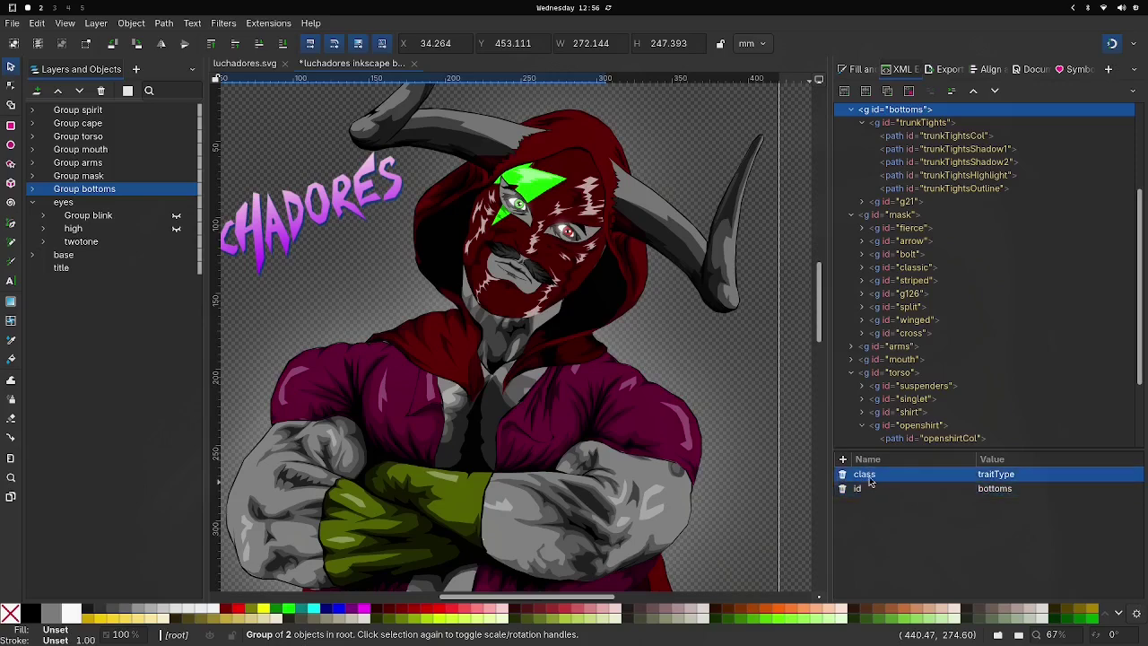
left_click(869, 489)
left_click(866, 539)
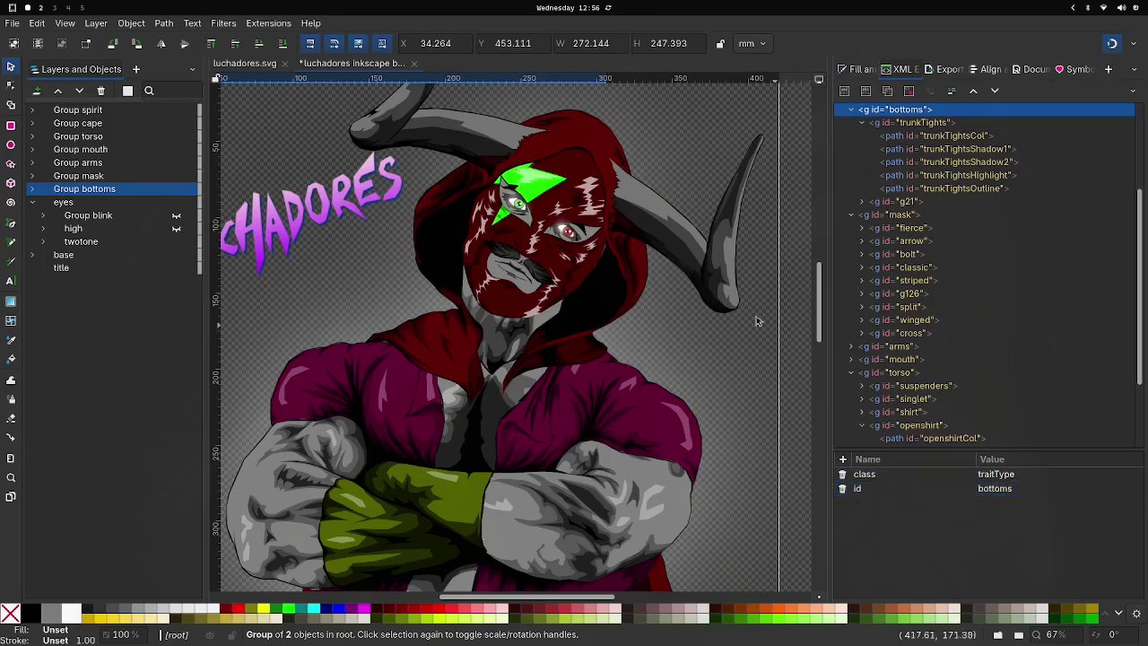
Step: Enter the bottoms group and select the trunkTights group on the wrestler's legs
left_click_drag(458, 437, 485, 302)
scroll(483, 303, "down", 4)
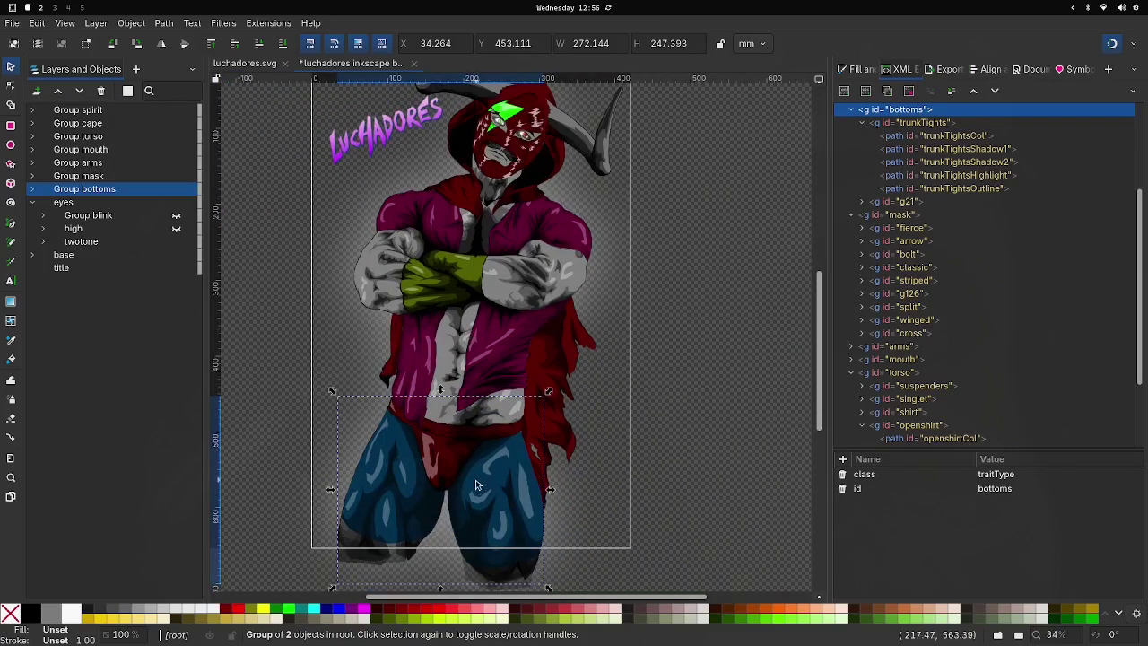
scroll(477, 484, "up", 4)
scroll(487, 475, "down", 5)
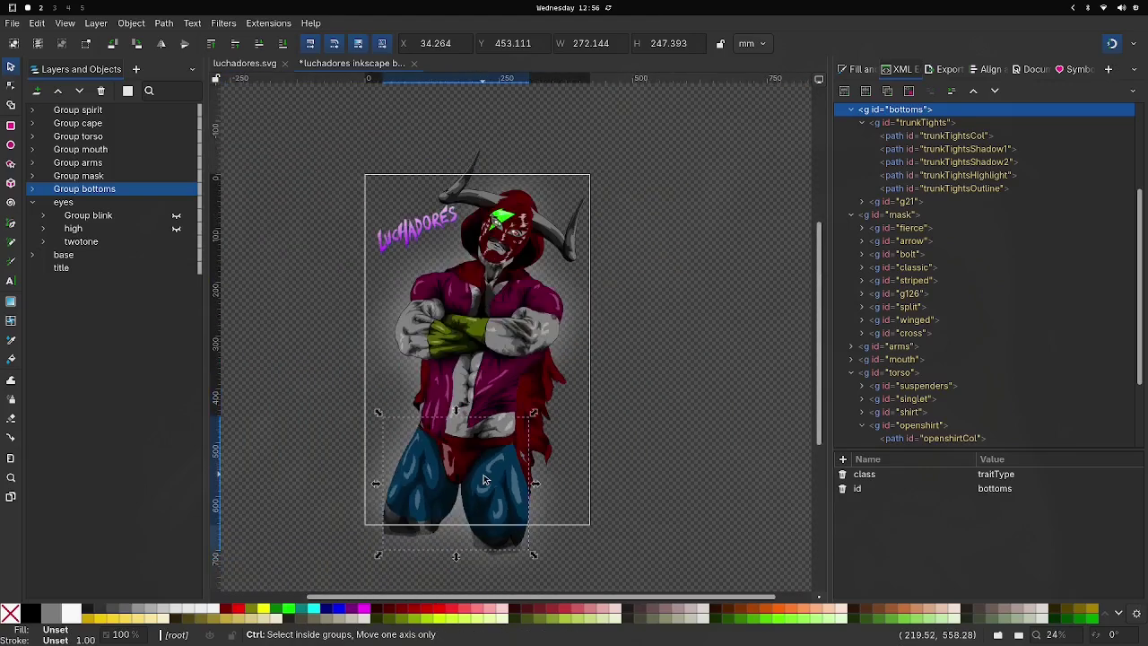
left_click_drag(406, 348, 447, 379)
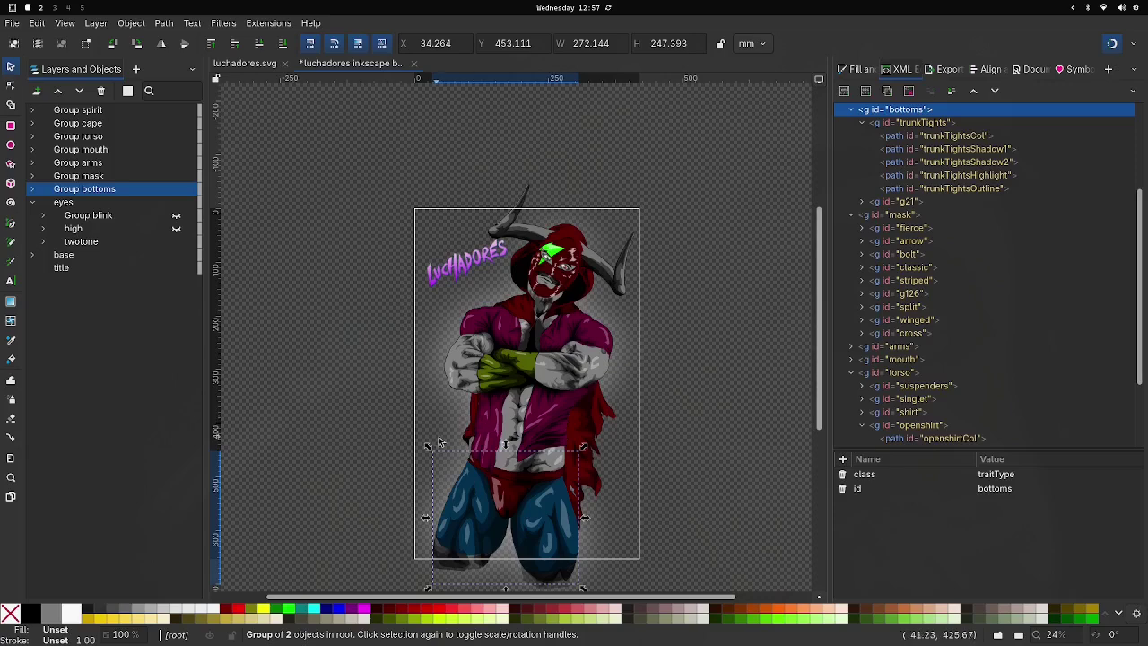
scroll(644, 505, "up", 3, "ctrl")
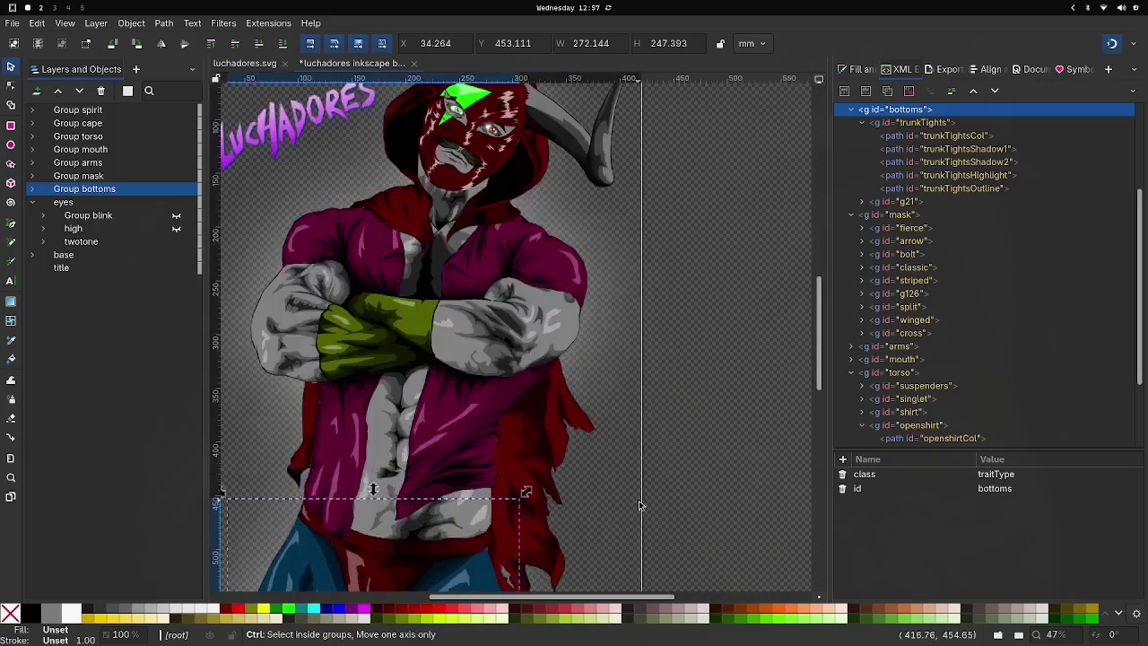
scroll(510, 460, "down", 5)
double_click(440, 323)
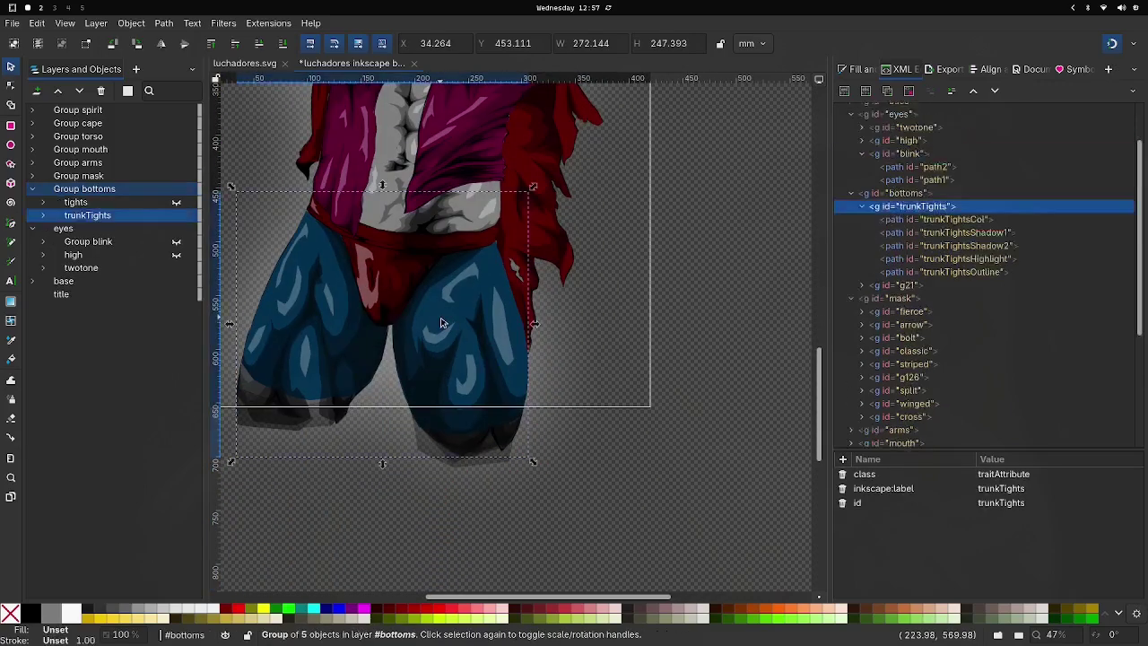
Step: Expand the trunkTights group and select its trunkTightsCol path
left_click(43, 216)
left_click(114, 281)
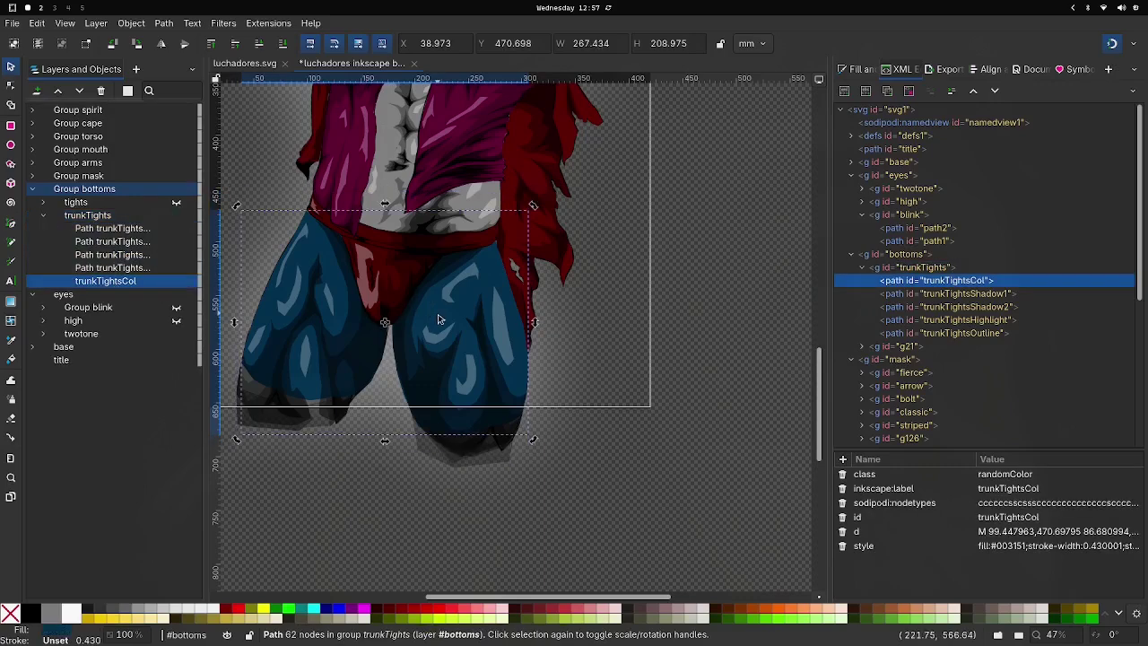
left_click(439, 318)
double_click(441, 317)
scroll(449, 309, "up", 2)
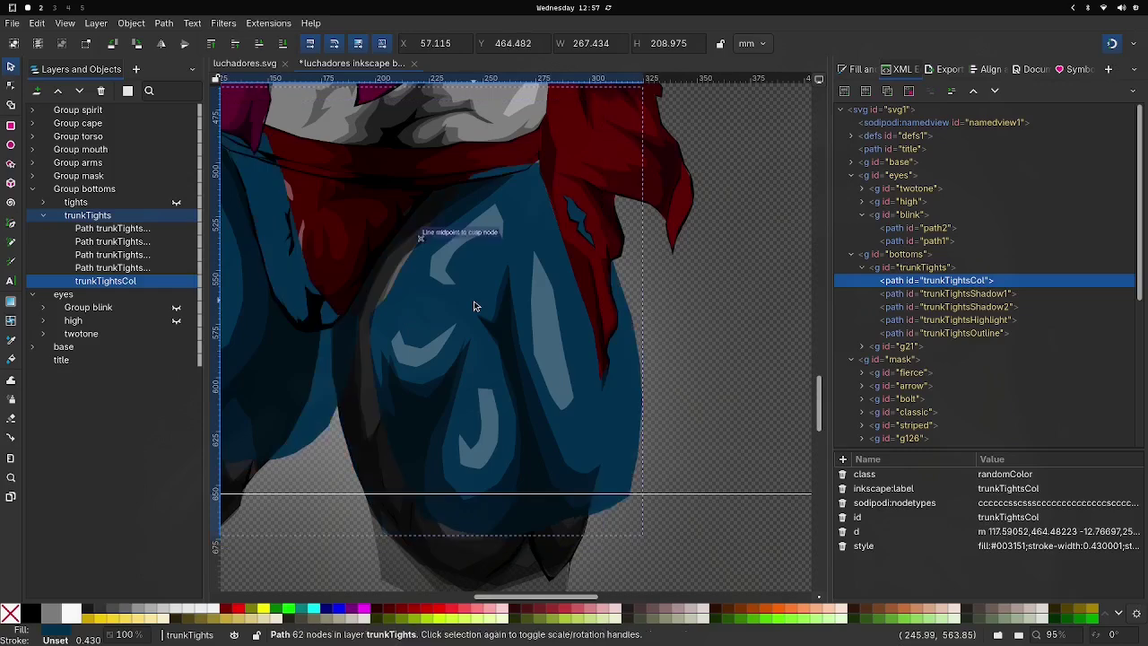
left_click_drag(742, 483, 725, 404)
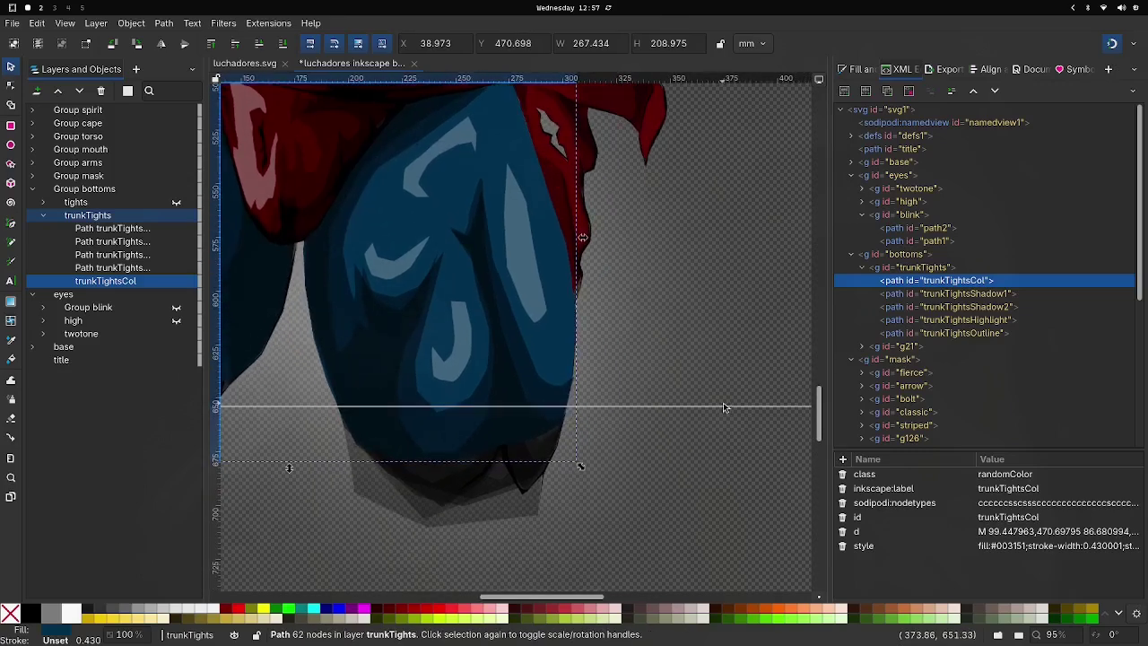
Step: Add a data-color attribute with the value bottoms to the trunkTightsCol path
left_click(848, 535)
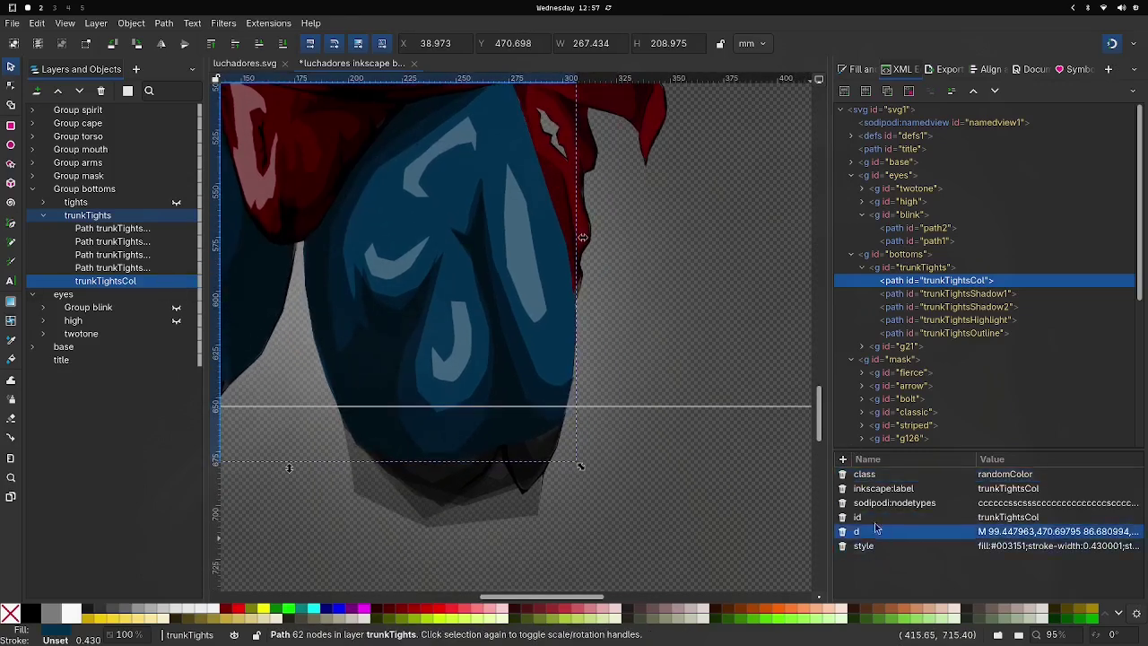
left_click(844, 459)
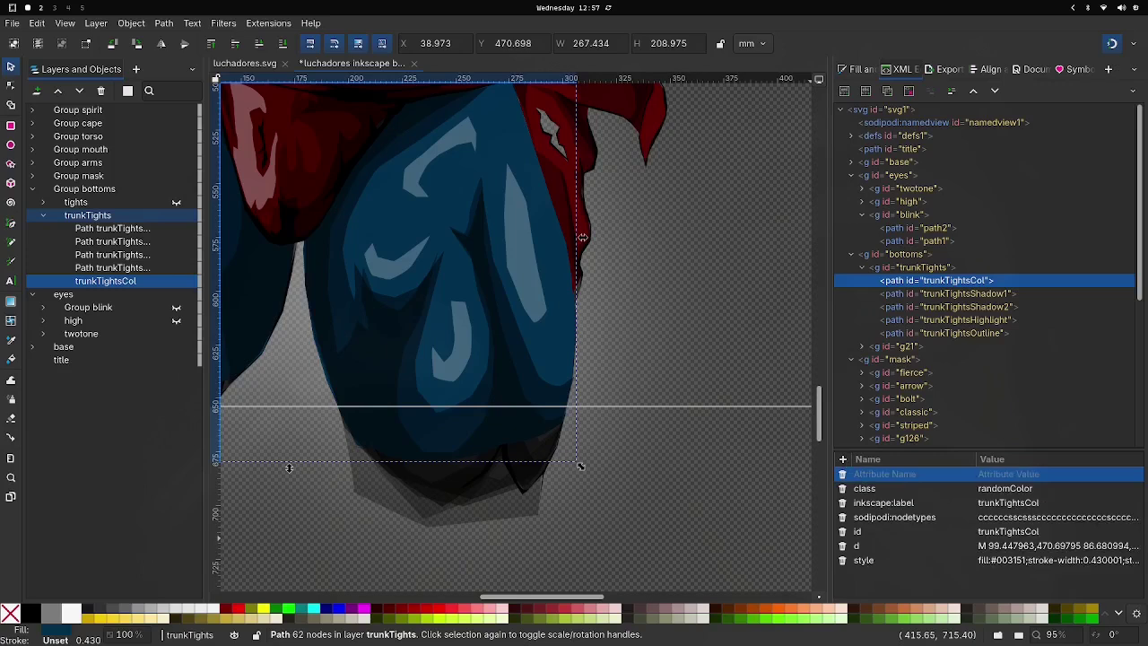
type("data-color")
left_click(988, 474)
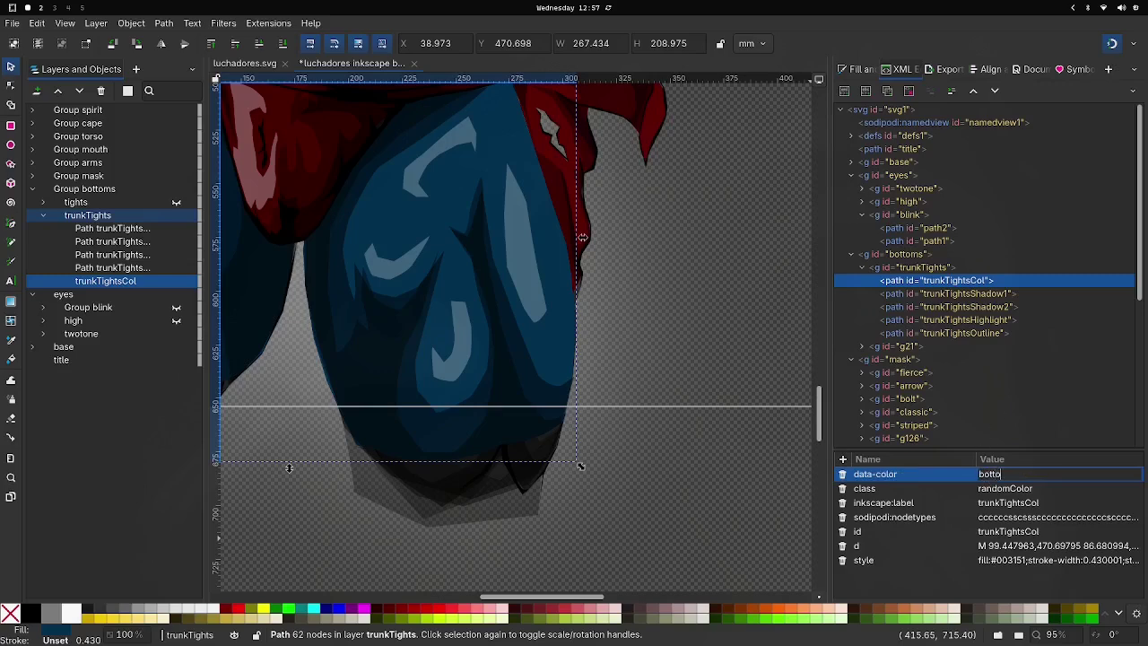
type("bottoms")
key("Return")
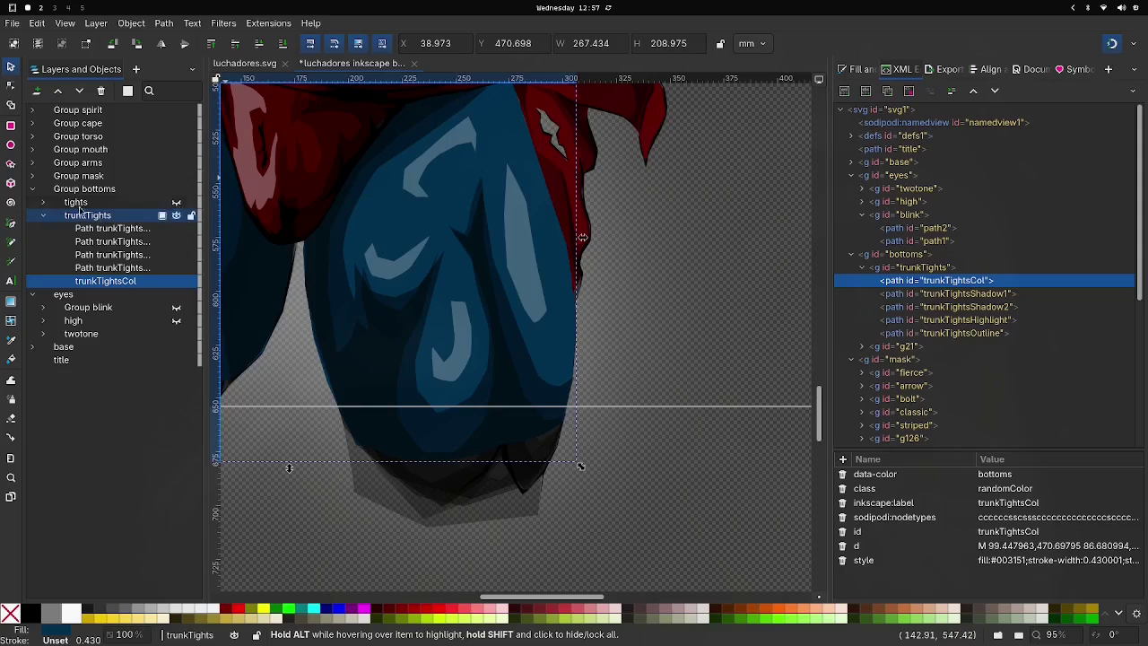
Step: Expand the hidden tights group and add a data-color attribute with the value bottoms to its tightsCol path
left_click(83, 191)
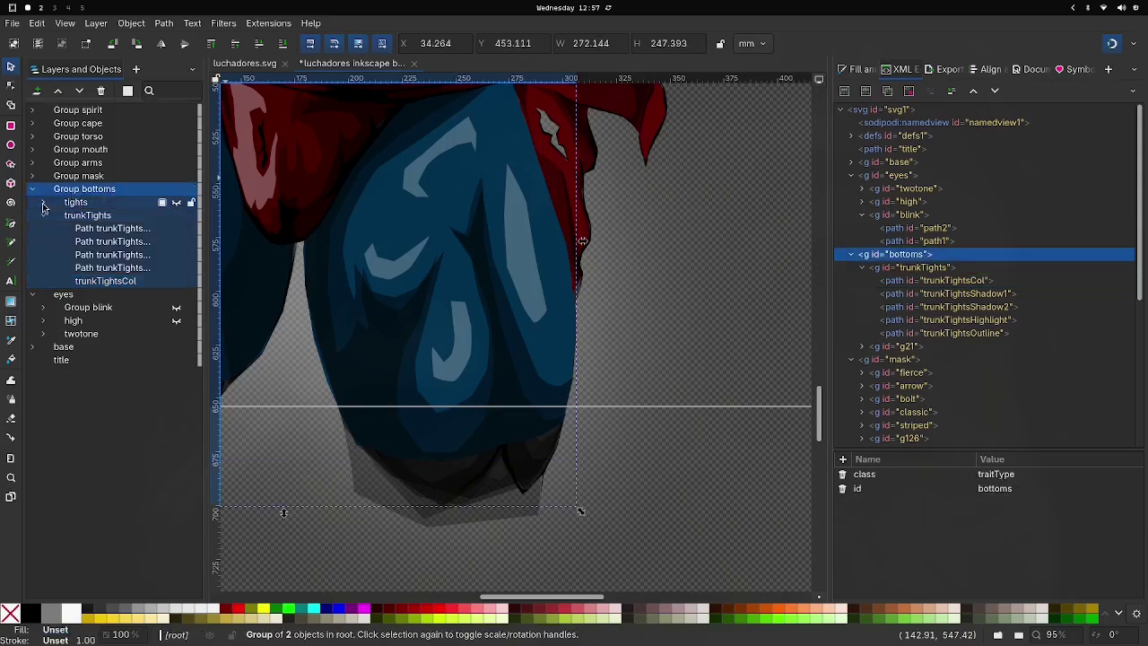
left_click(43, 202)
left_click(105, 268)
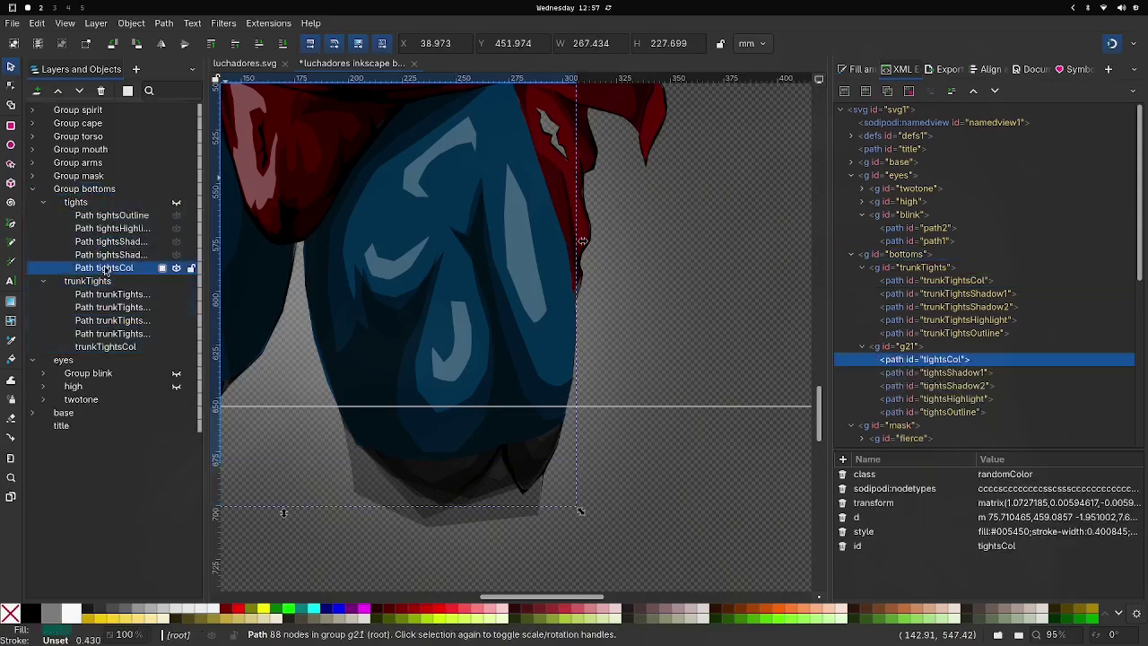
left_click(878, 473)
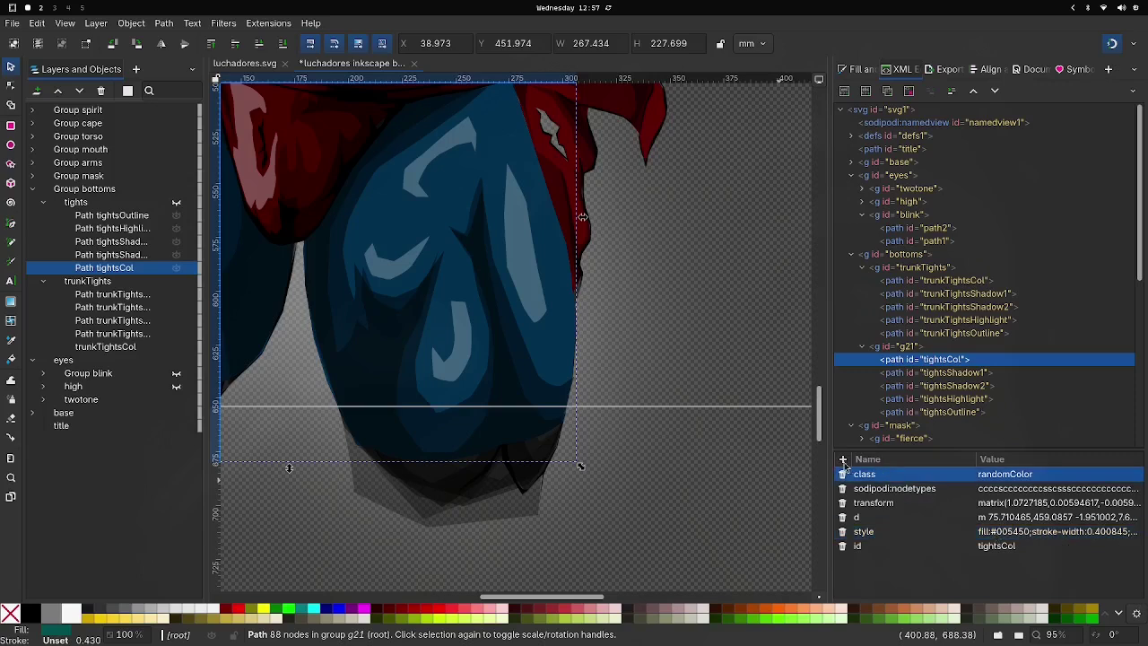
left_click(846, 460)
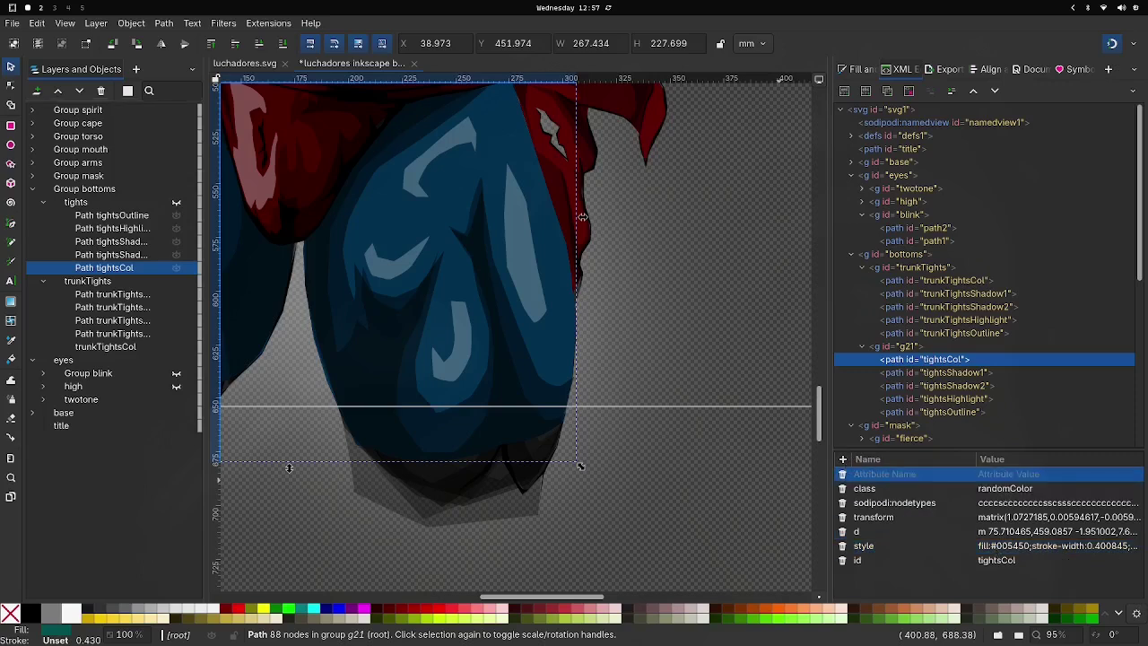
left_click(1025, 481)
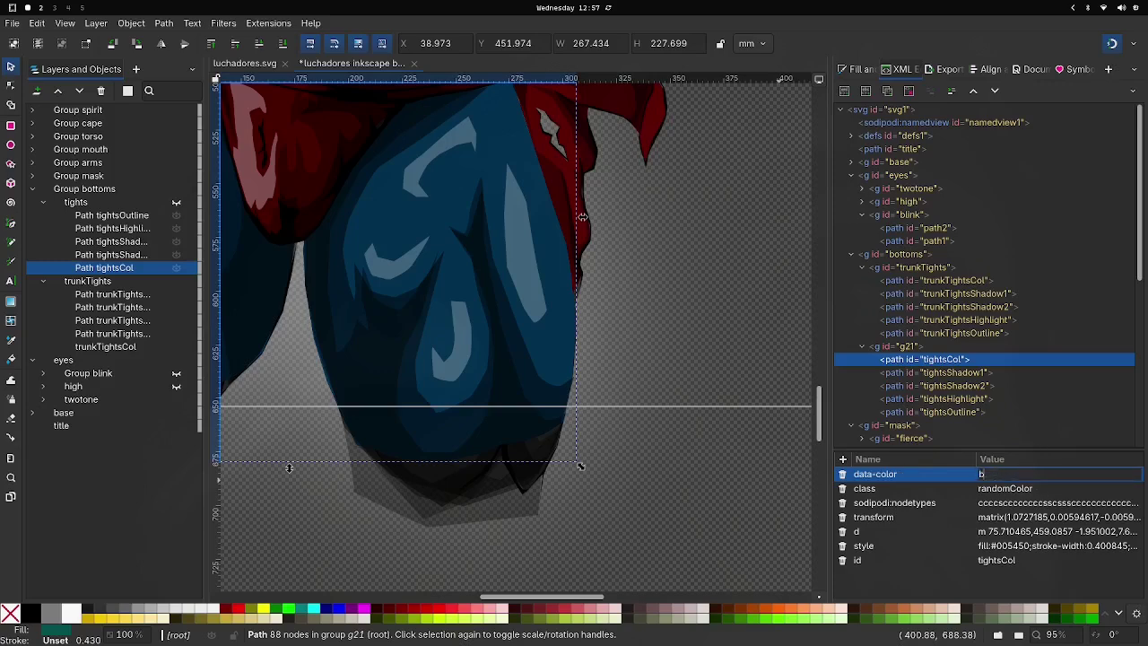
key("Return")
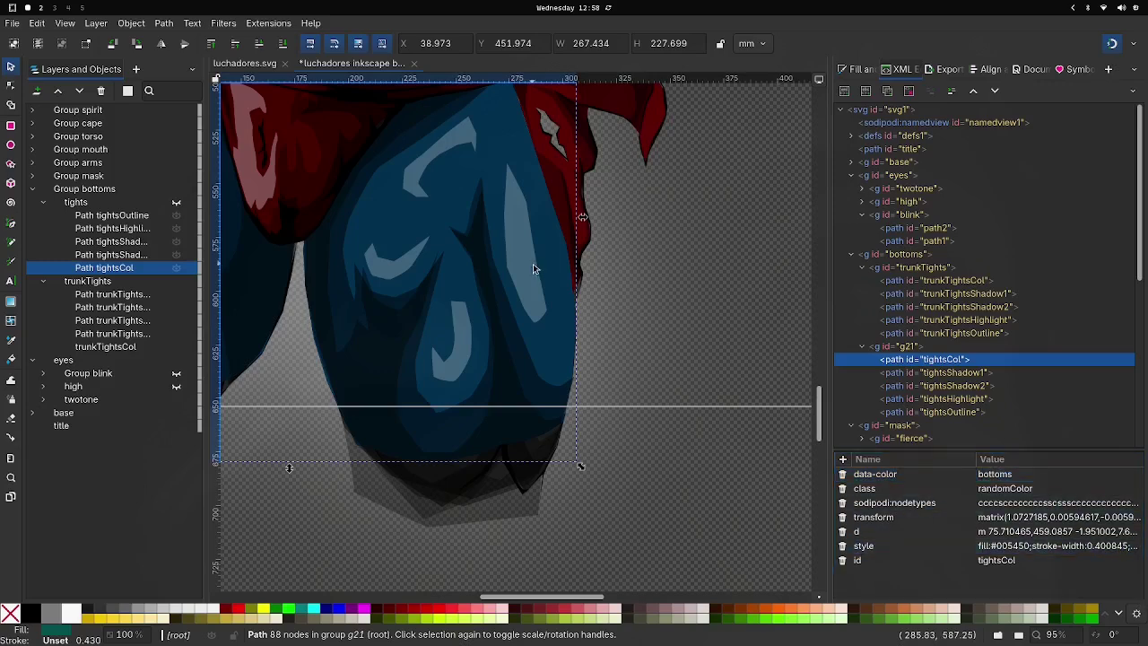
Step: Enter the torso's openshirt group and select its openshirtCol path for node editing
scroll(532, 269, "down", 3)
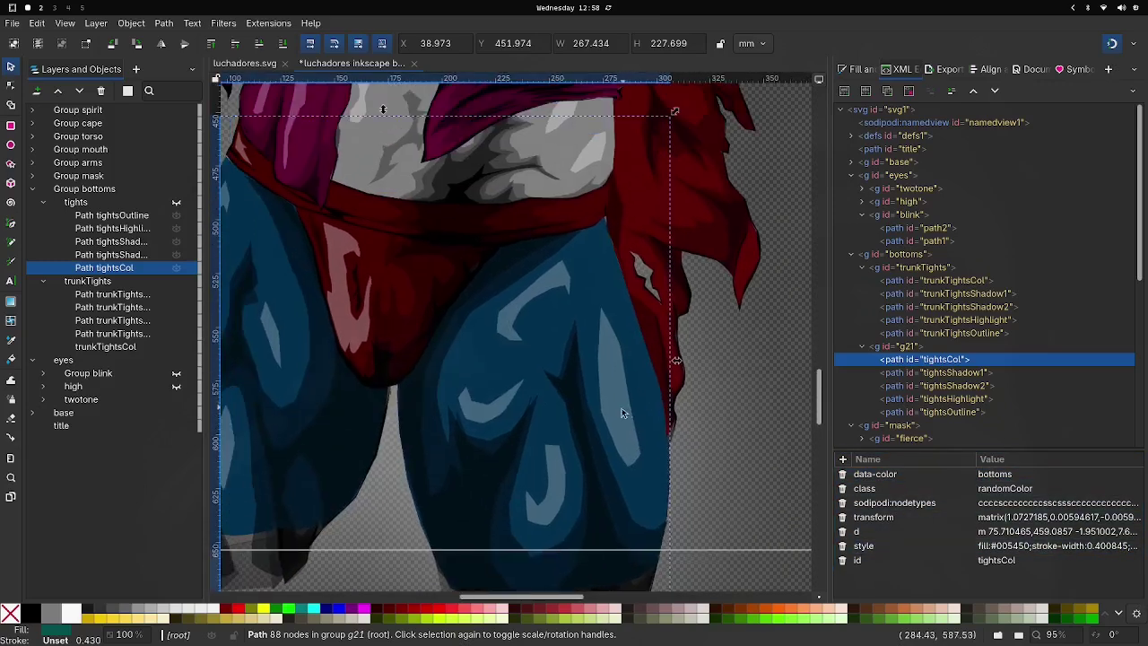
scroll(478, 226, "up", 2)
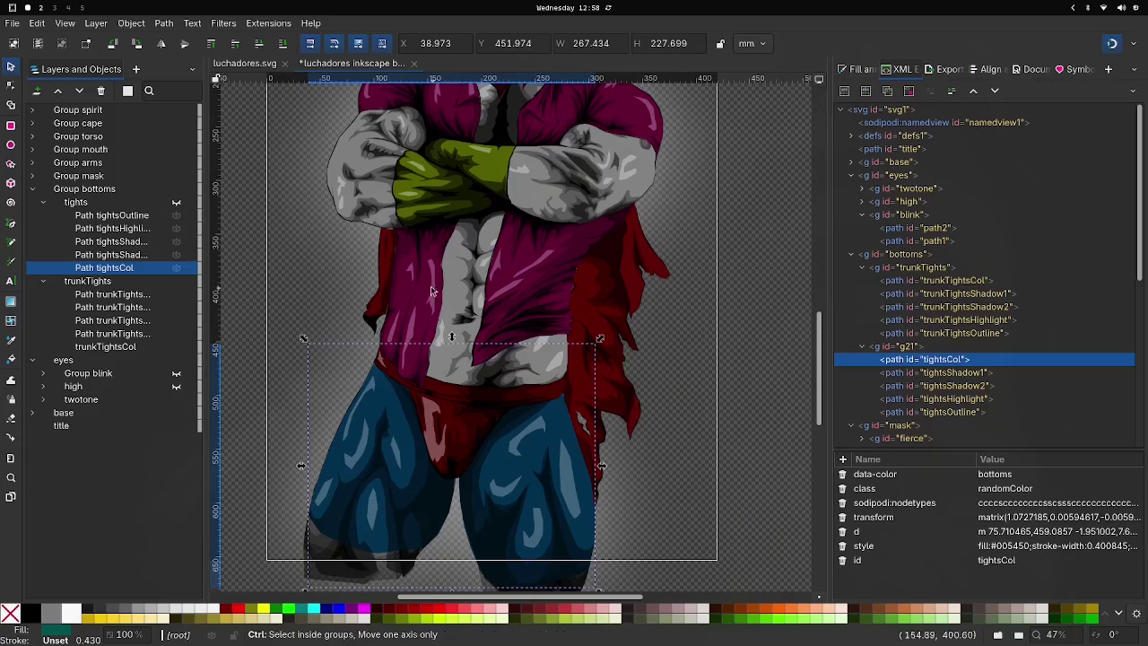
scroll(398, 291, "up", 1)
left_click(389, 302)
double_click(389, 301)
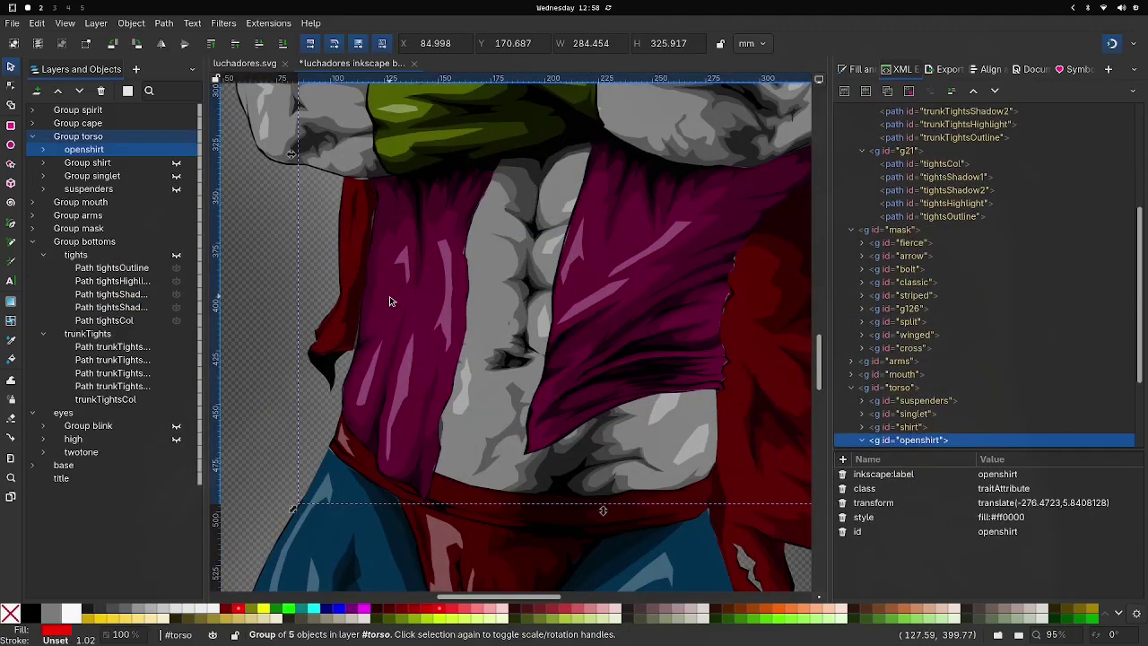
double_click(389, 301)
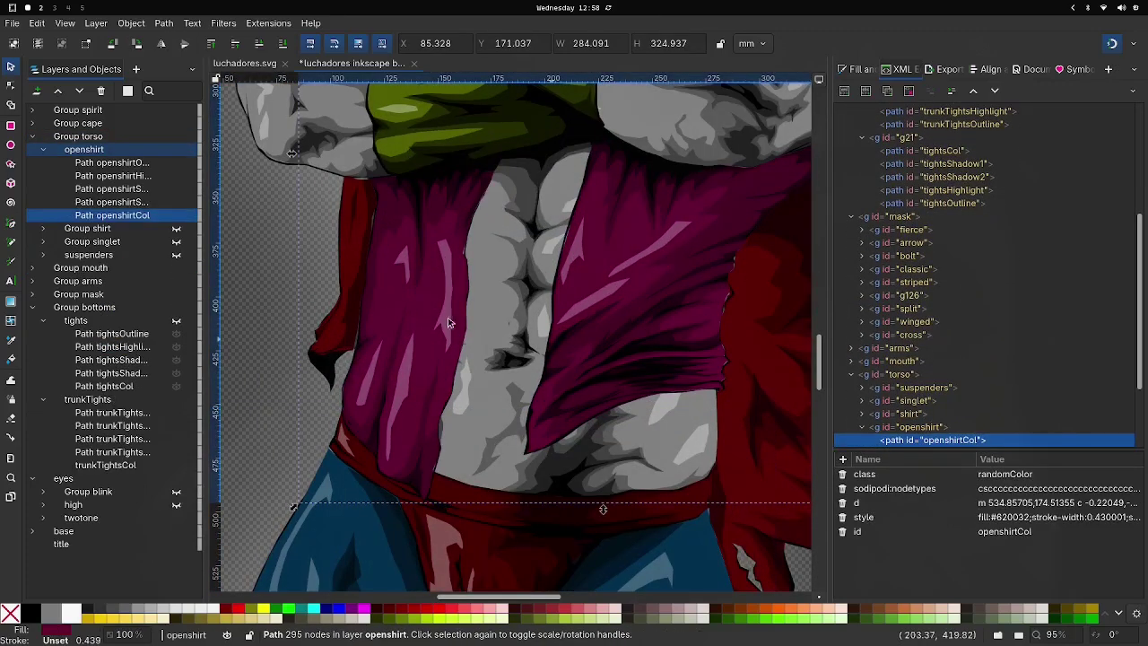
double_click(389, 297)
Step: Add a data-color attribute with the value torso to the openshirtCol path
left_click(838, 474)
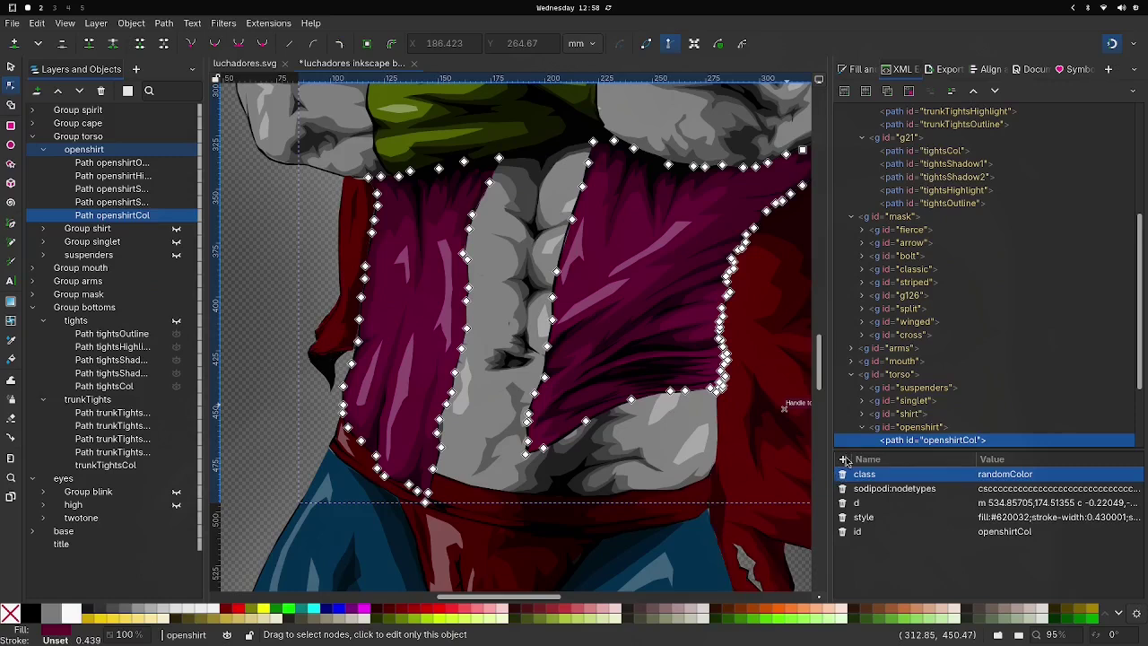
left_click(843, 459)
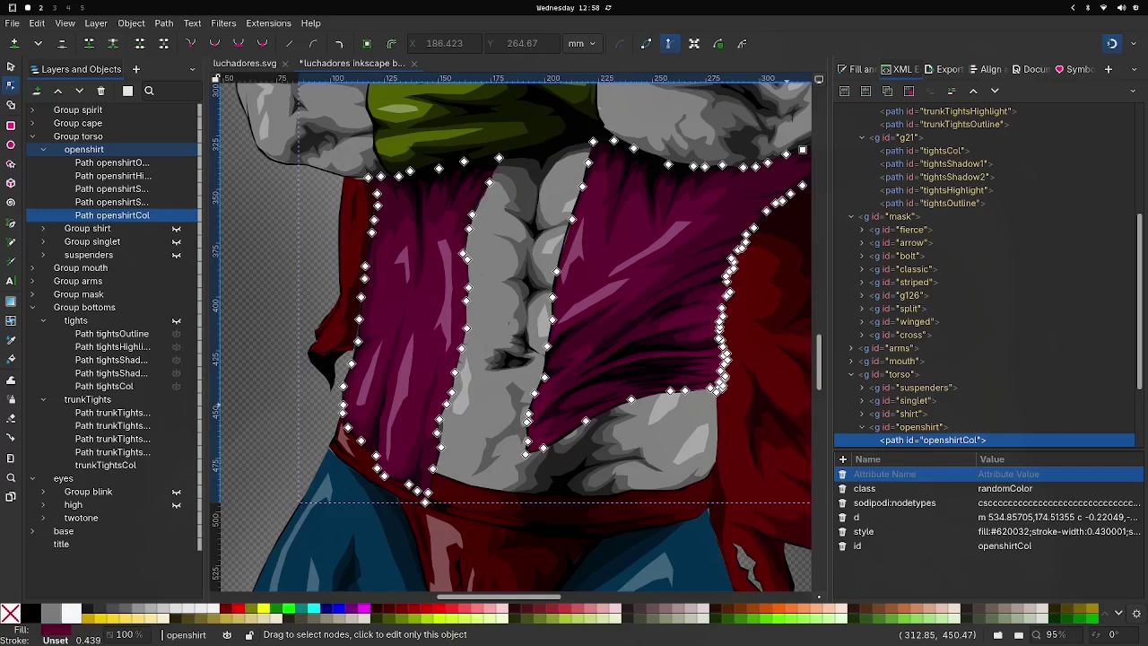
type("data-color")
type("torso")
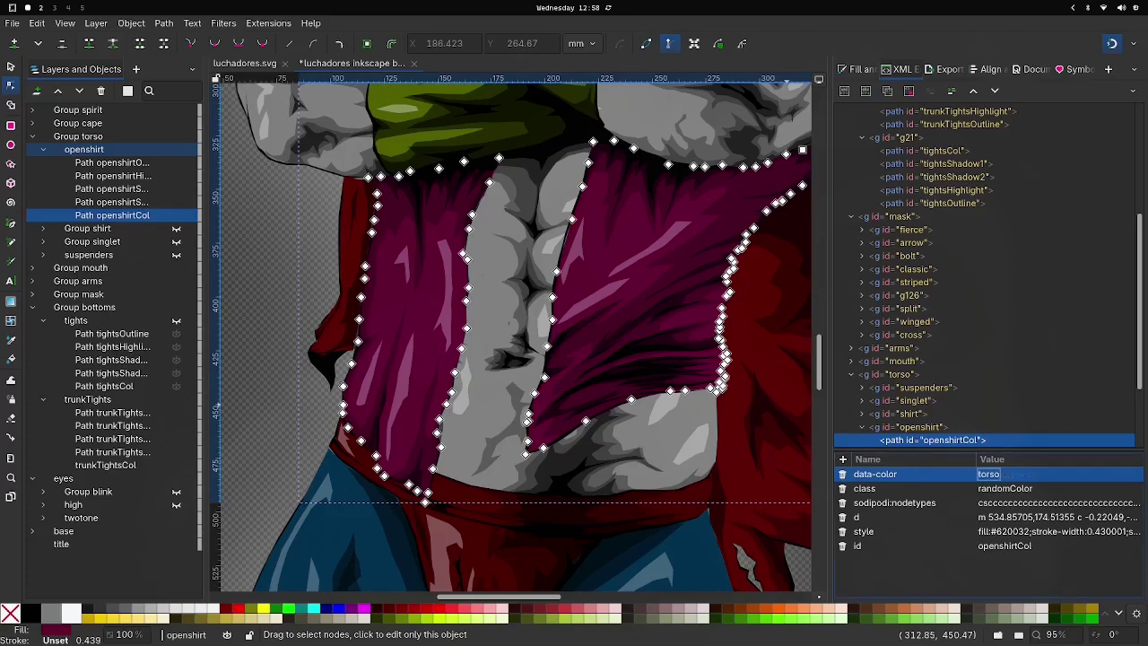
key("Return")
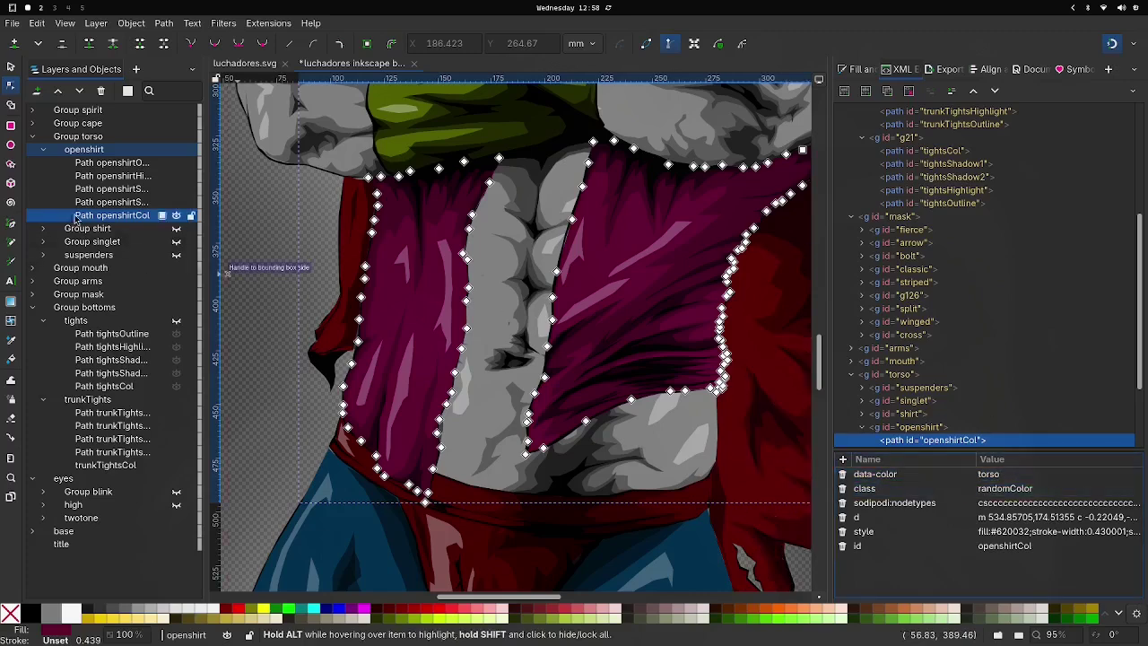
Step: Collapse the openshirt group, review each torso variant group's attributes from suspenders up to openshirt, and expand suspenders
left_click(43, 150)
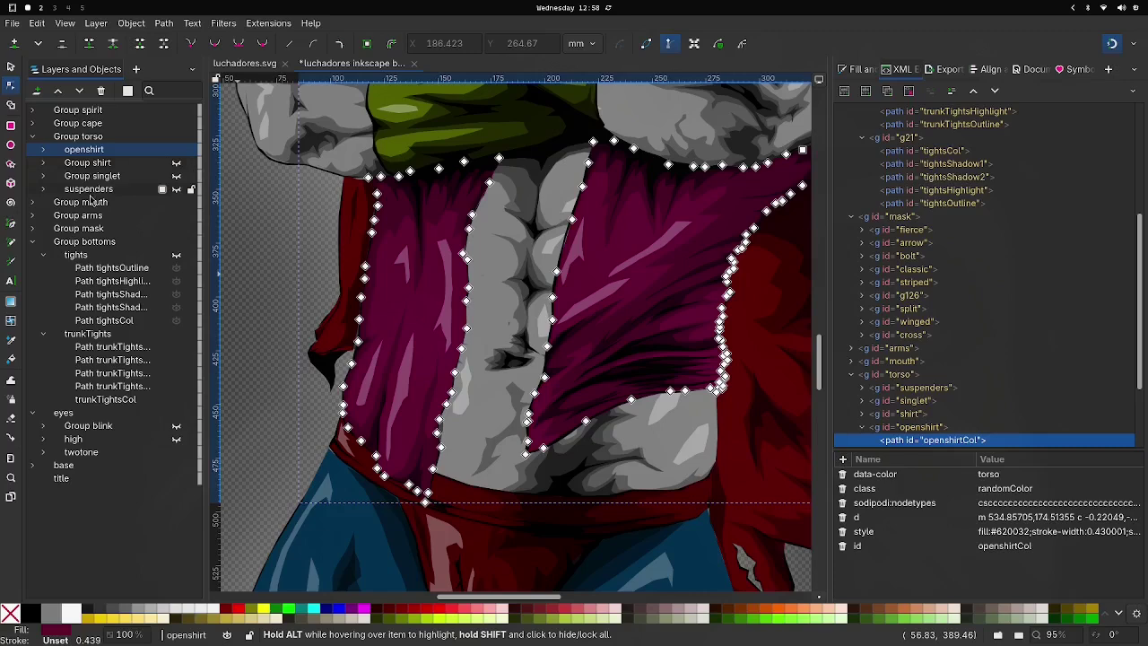
left_click(87, 189)
left_click(88, 176)
left_click(86, 162)
left_click(83, 150)
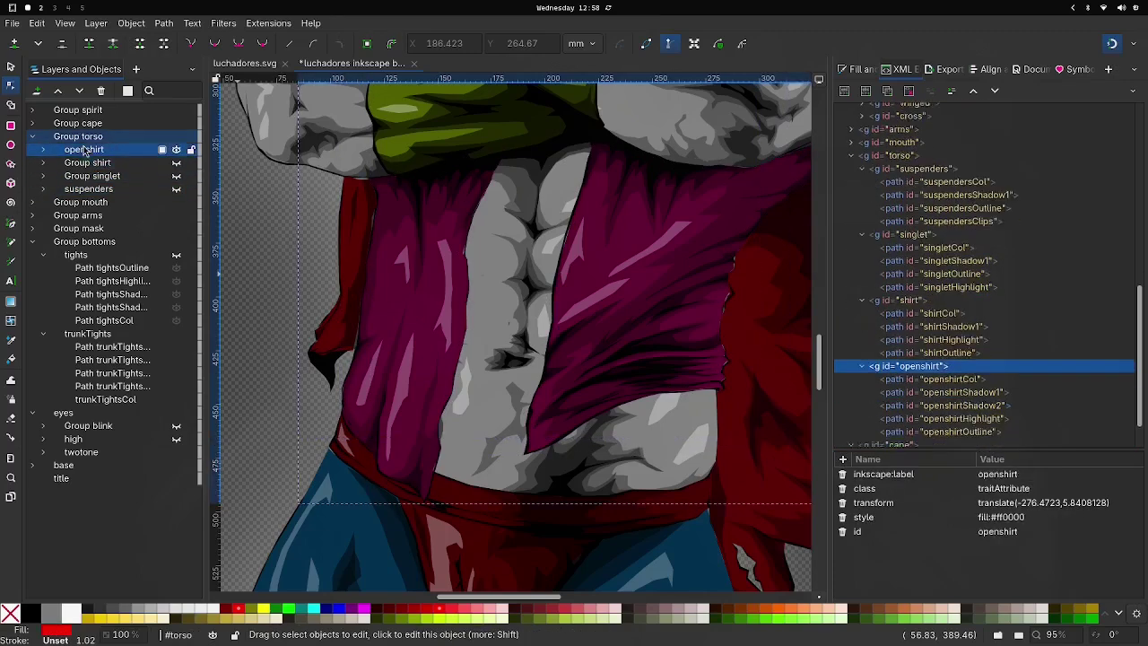
left_click(43, 189)
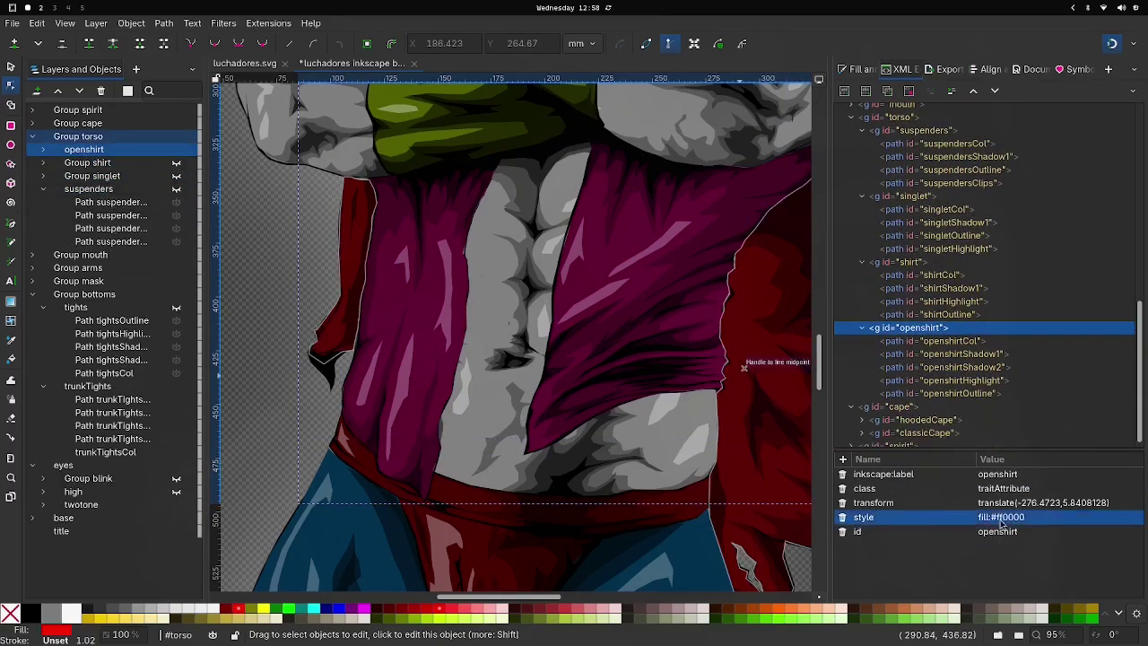
Step: Examine the openshirt group's style, class and label attributes alongside the luchador artwork on the canvas
scroll(463, 375, "down", 3)
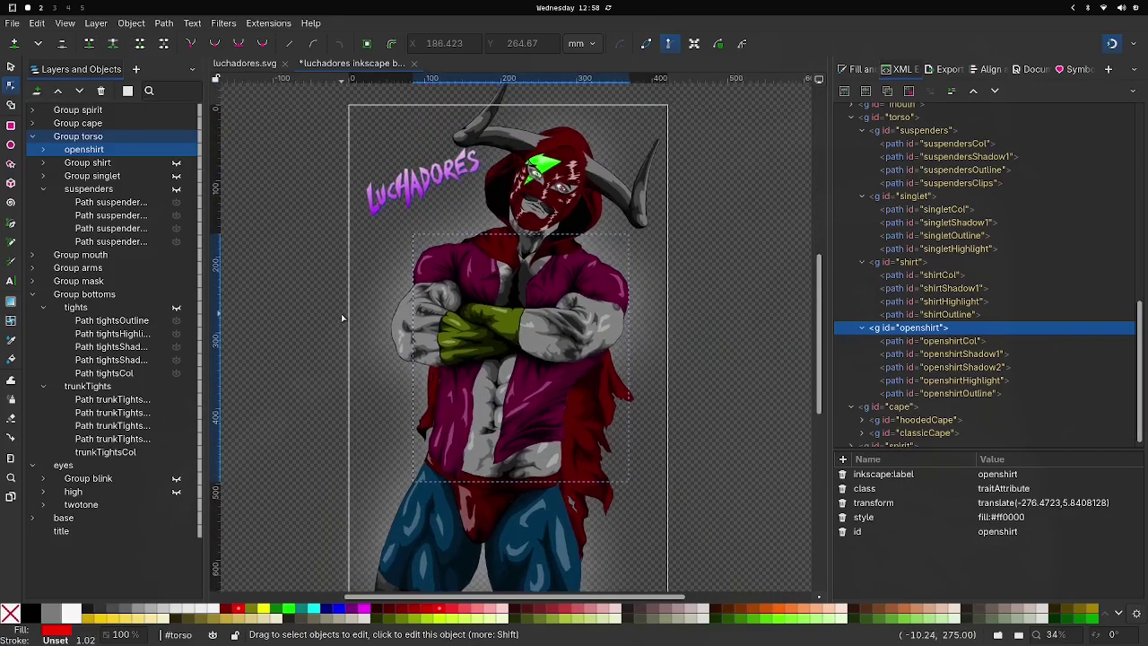
scroll(359, 323, "up", 2)
scroll(378, 284, "up", 2)
scroll(378, 284, "right", 2)
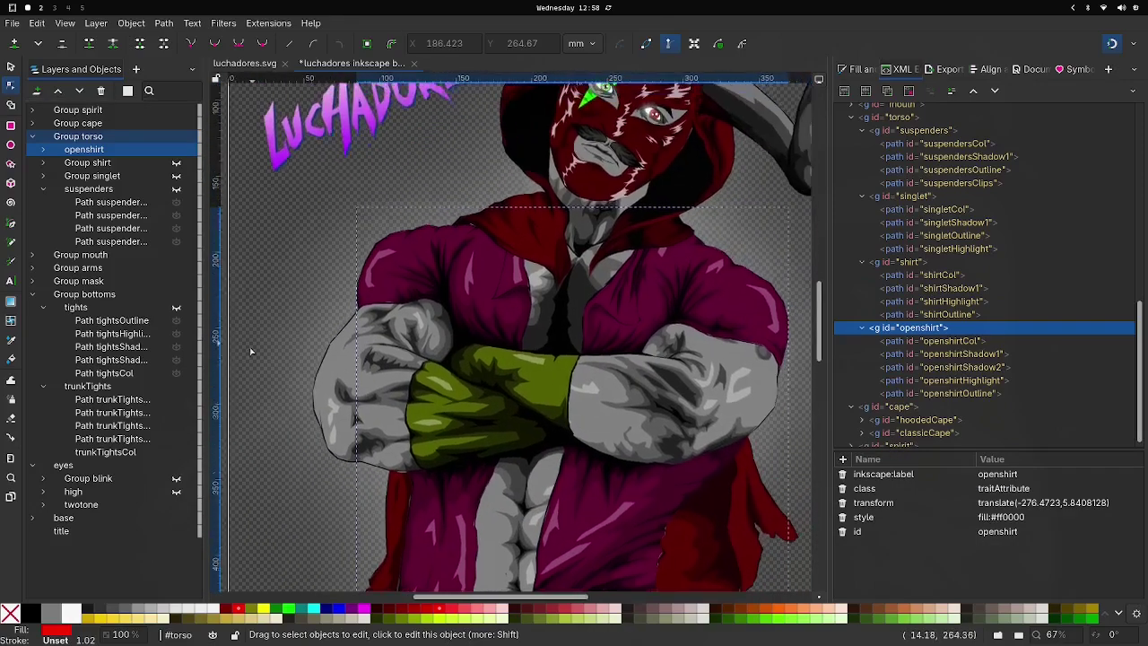
left_click(983, 492)
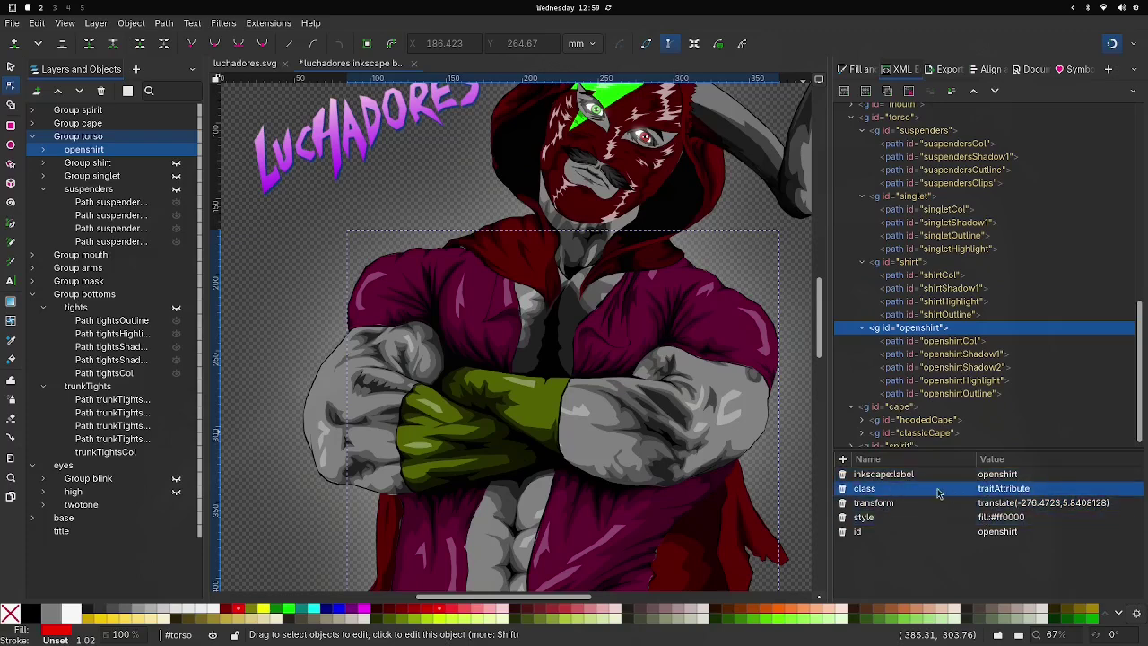
left_click(889, 475)
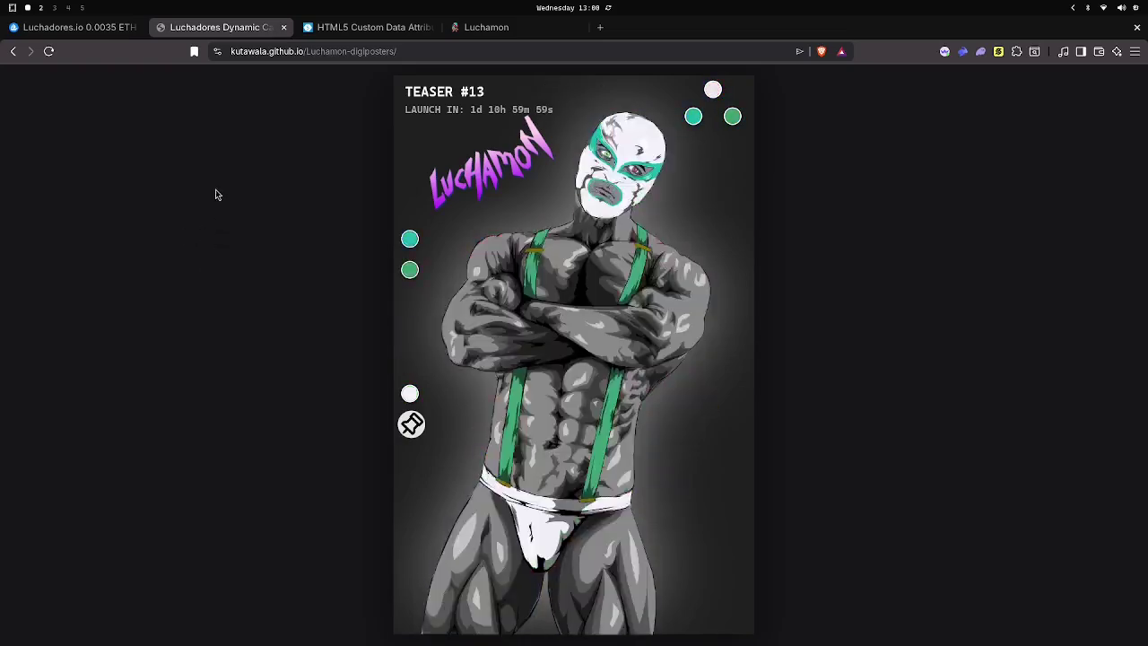
Step: Switch to the Luchadores.io collection on OpenSea and look through its items to compare the luchadores' trait and colour combinations
left_click(89, 30)
scroll(435, 311, "up", 10)
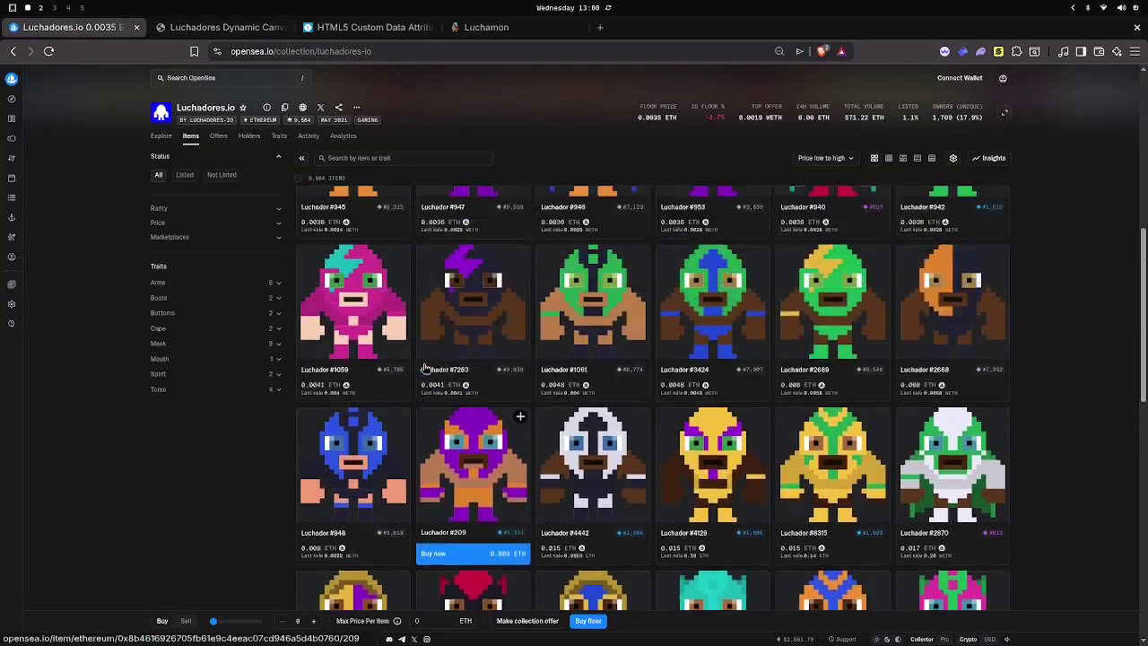
scroll(423, 368, "down", 5)
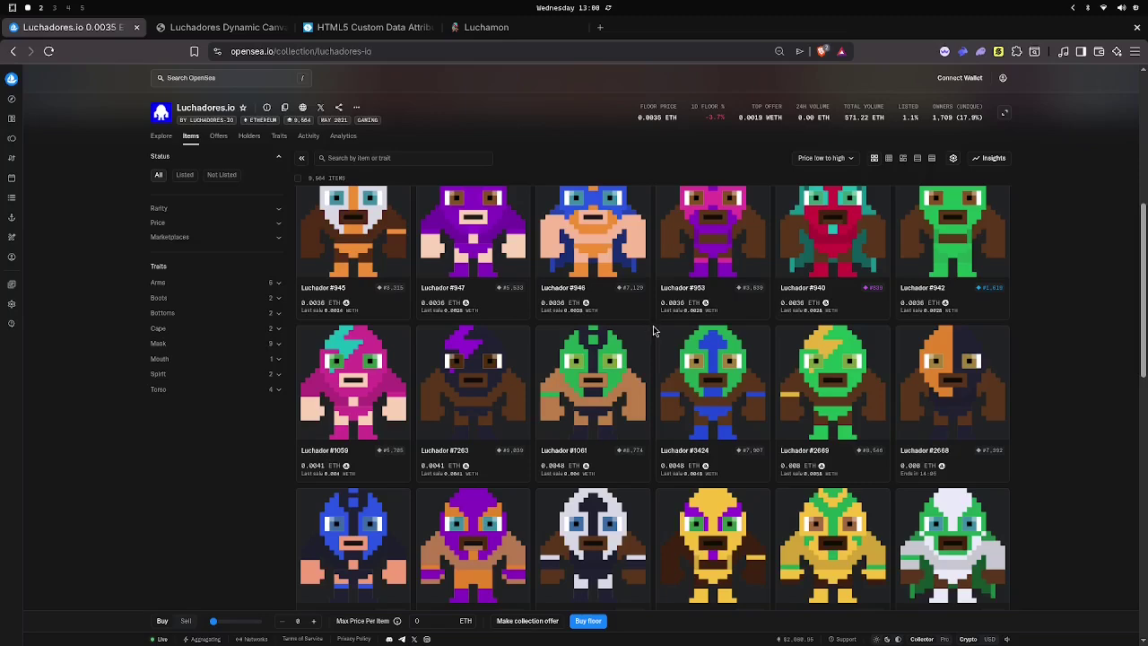
scroll(653, 326, "up", 5)
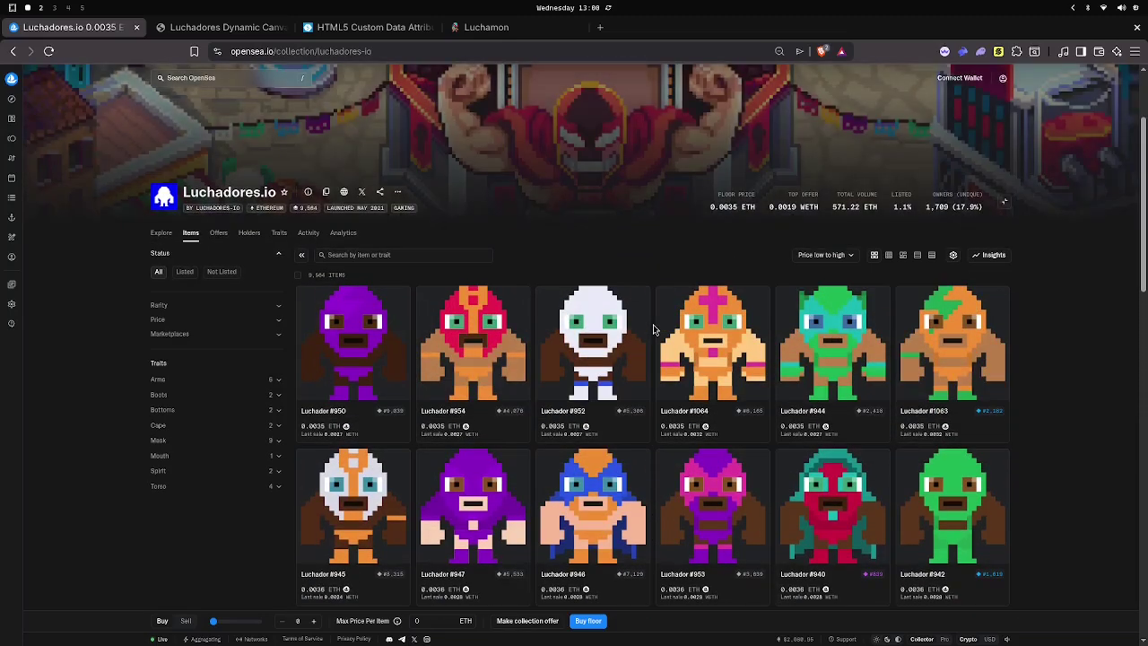
scroll(653, 323, "down", 5)
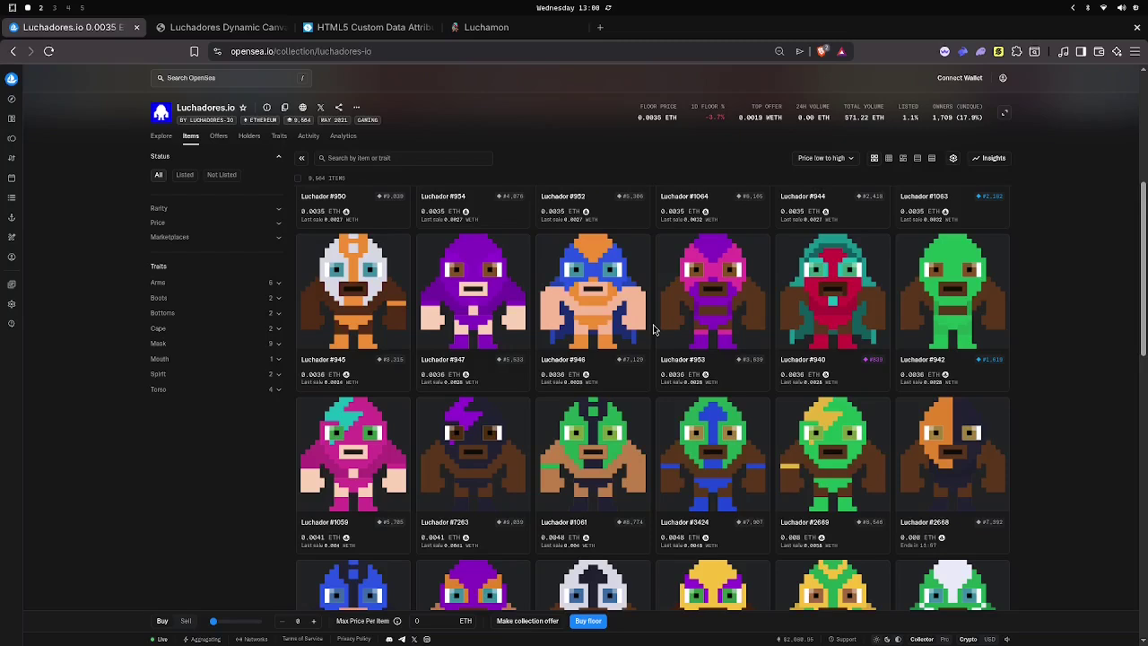
mouse_move(598, 279)
scroll(655, 335, "down", 20)
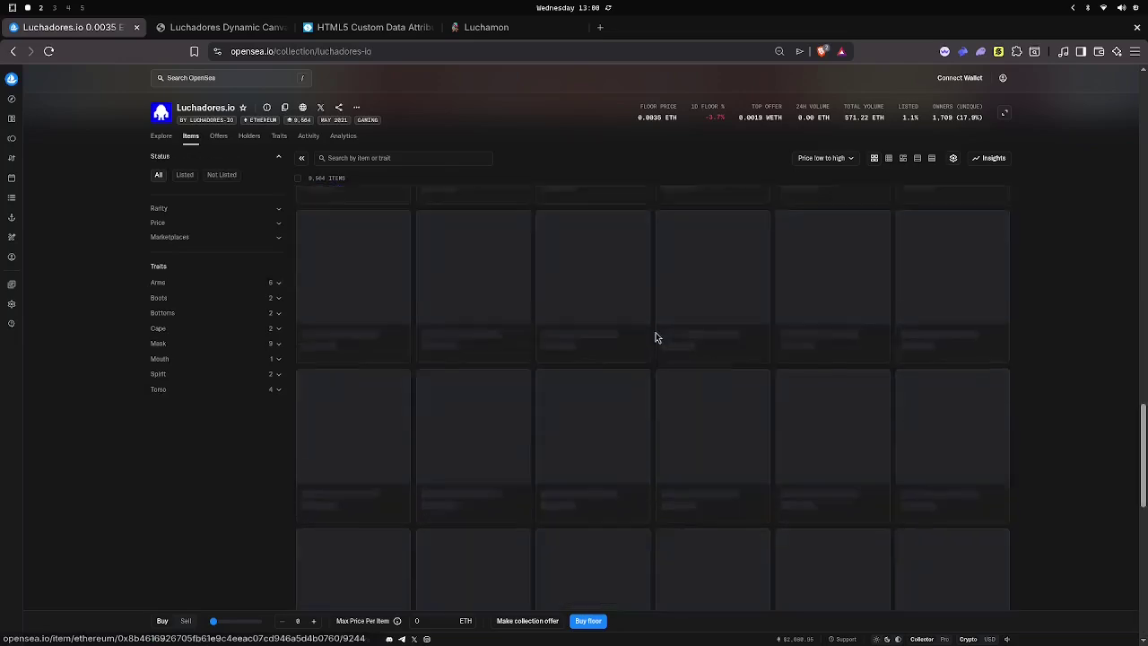
scroll(656, 338, "up", 15)
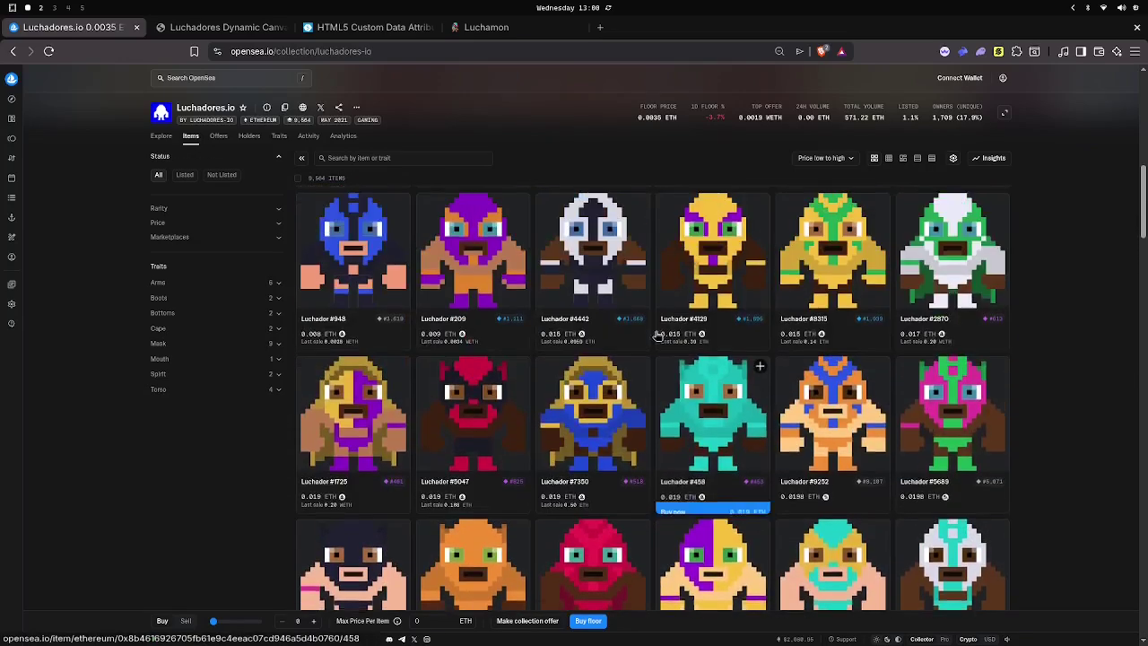
scroll(655, 334, "up", 2)
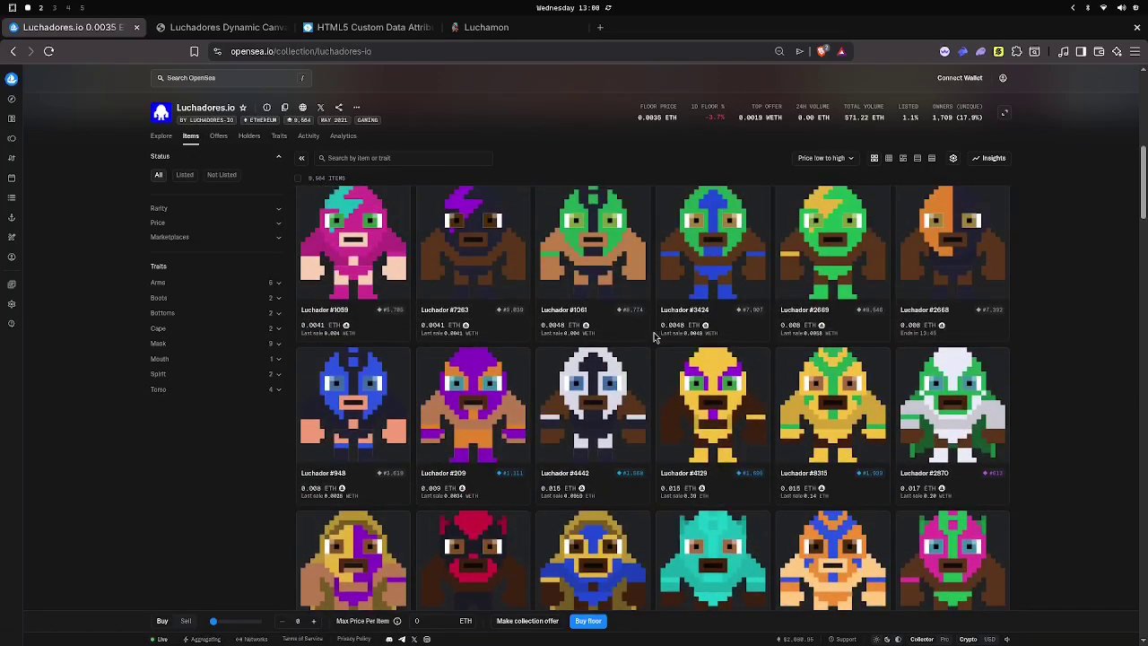
scroll(654, 337, "up", 6)
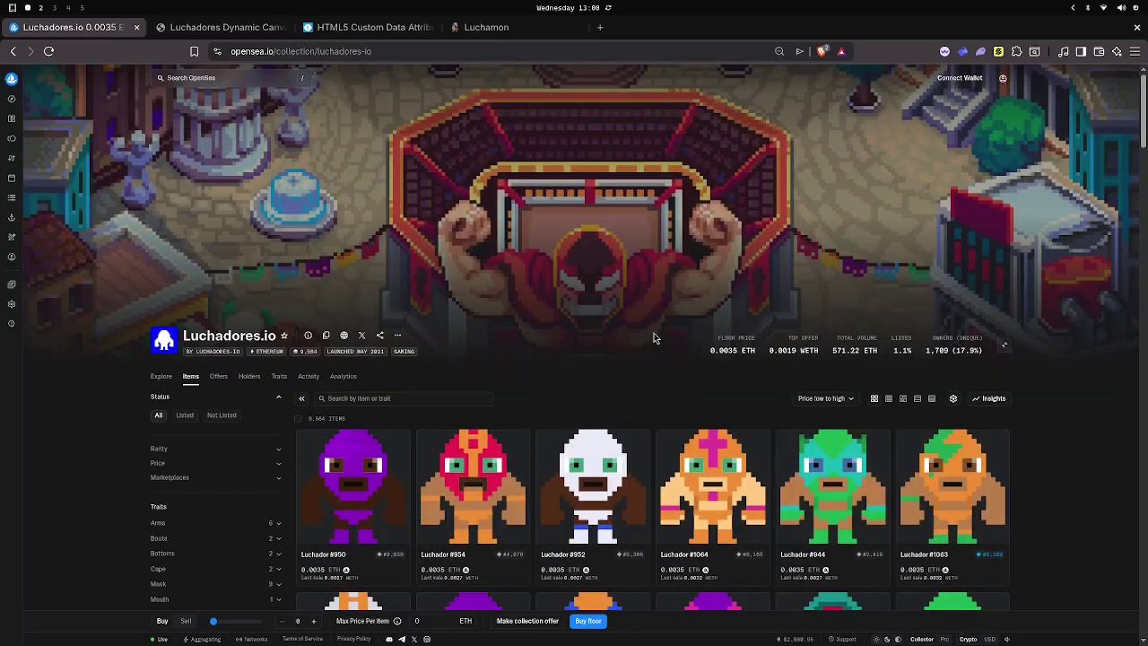
scroll(654, 337, "down", 5)
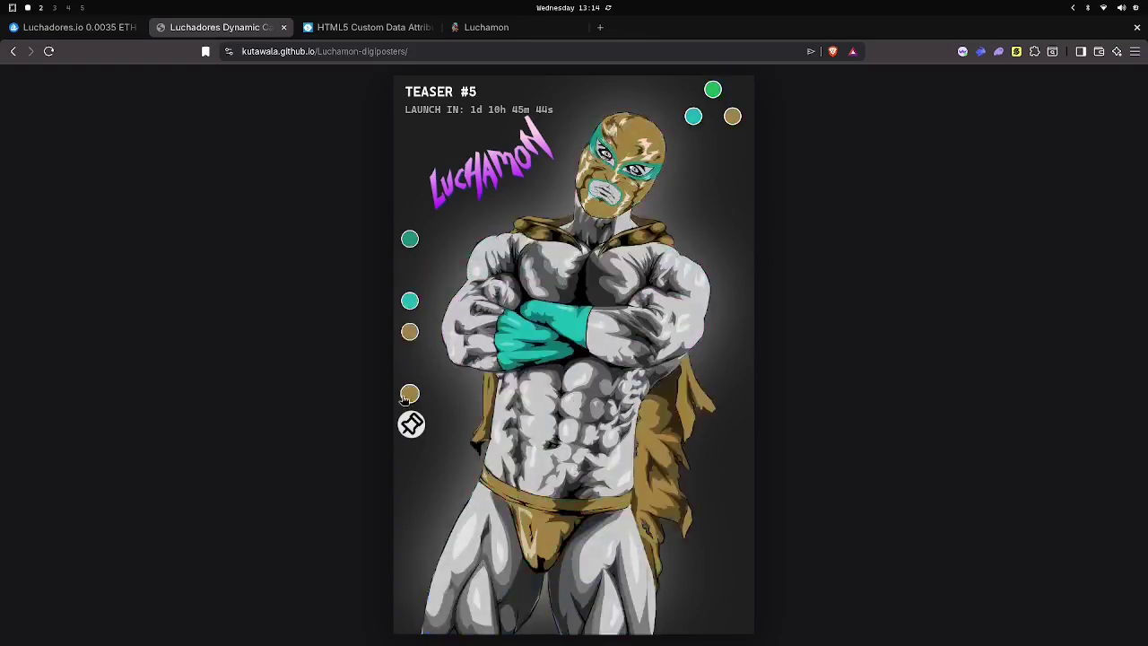
Step: Recolour the digiposter luchador's mask and bottoms, testing near-black and magenta shades and finishing on green with RGB 0, 179, 101
left_click(409, 395)
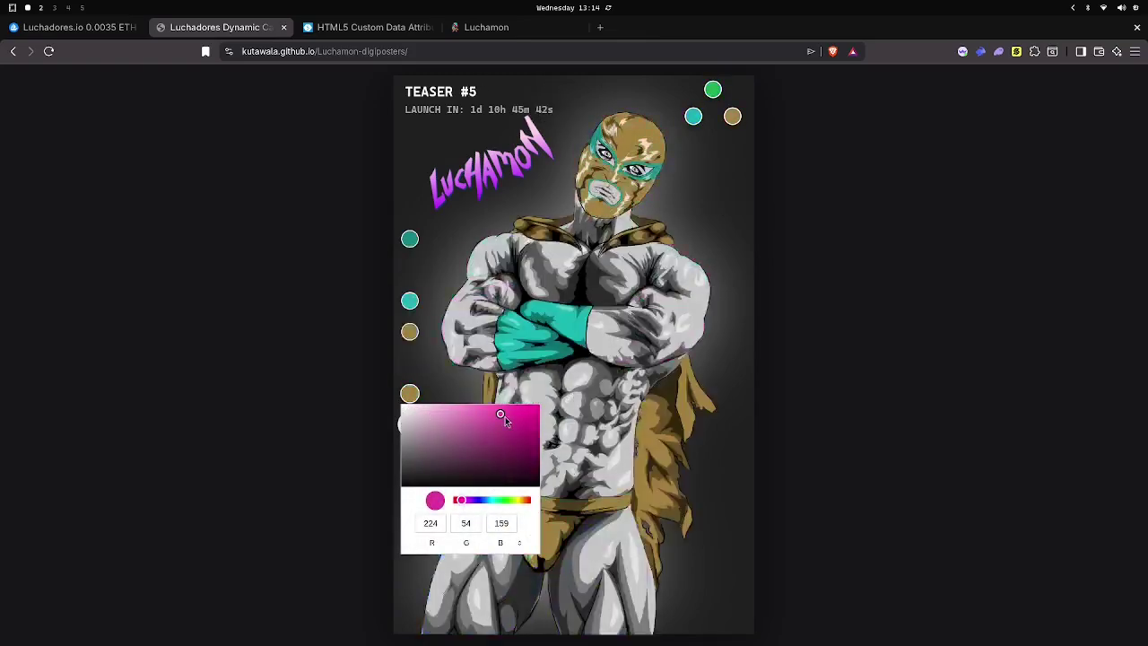
left_click(514, 467)
left_click_drag(532, 460, 520, 477)
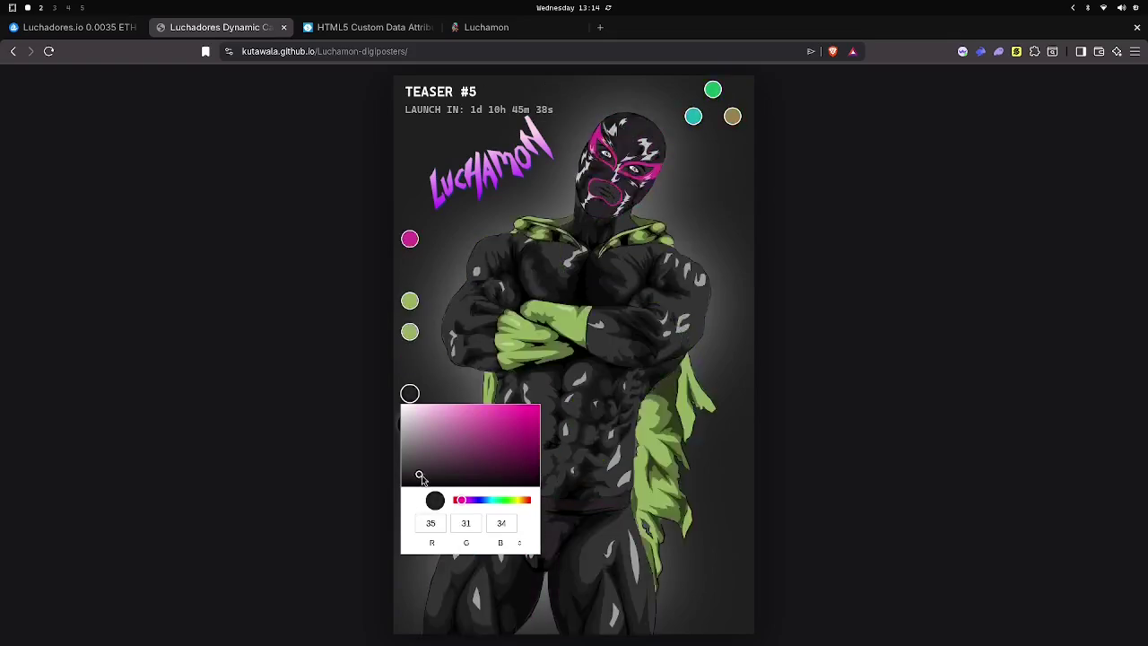
left_click_drag(537, 441, 542, 443)
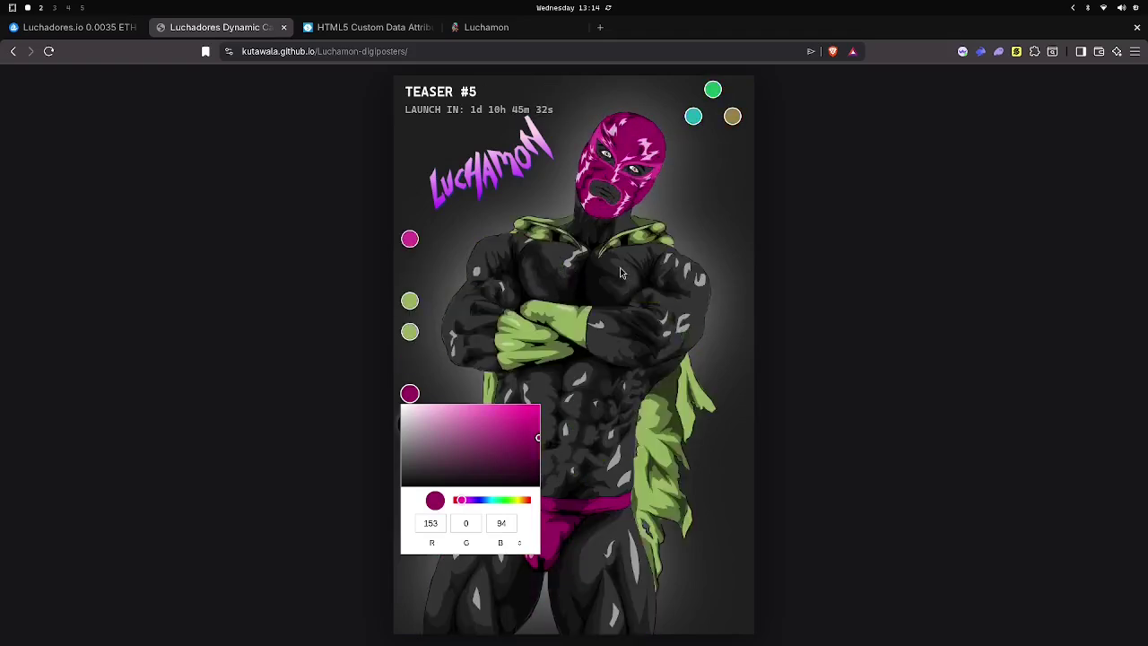
left_click(534, 434)
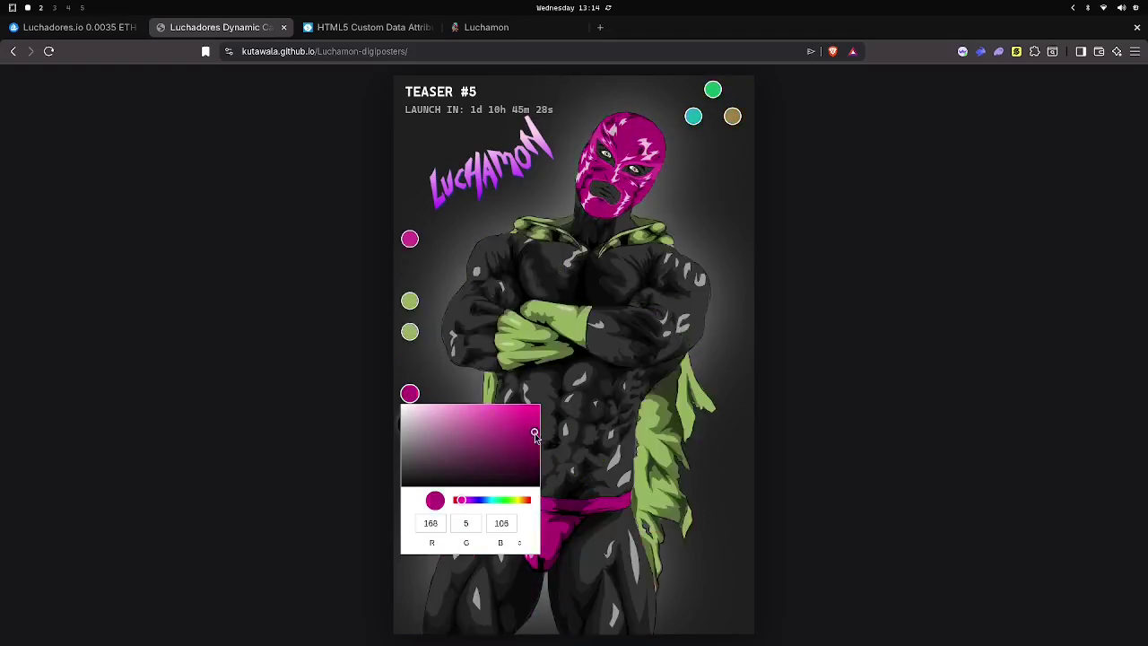
left_click_drag(534, 434, 537, 430)
left_click_drag(474, 502, 497, 500)
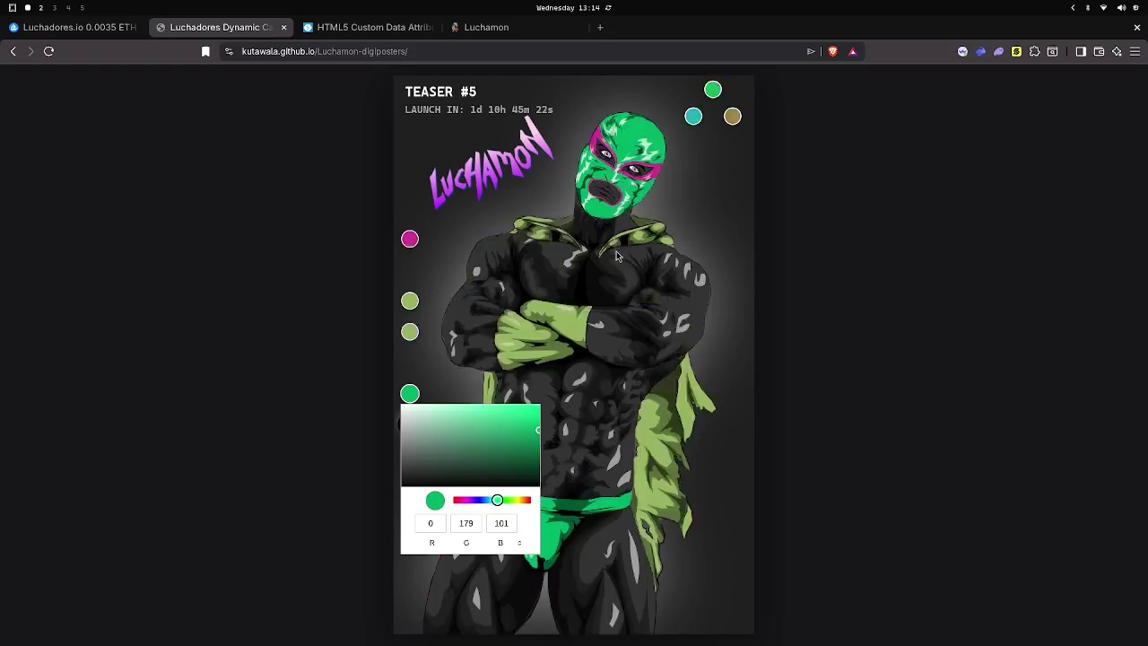
left_click(443, 380)
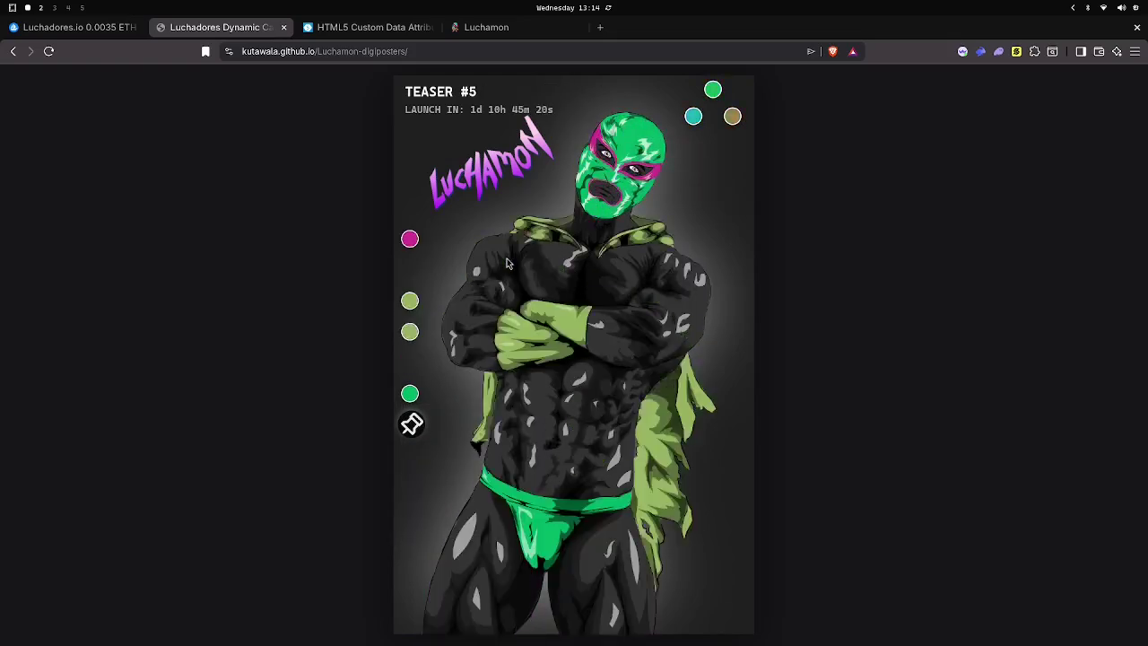